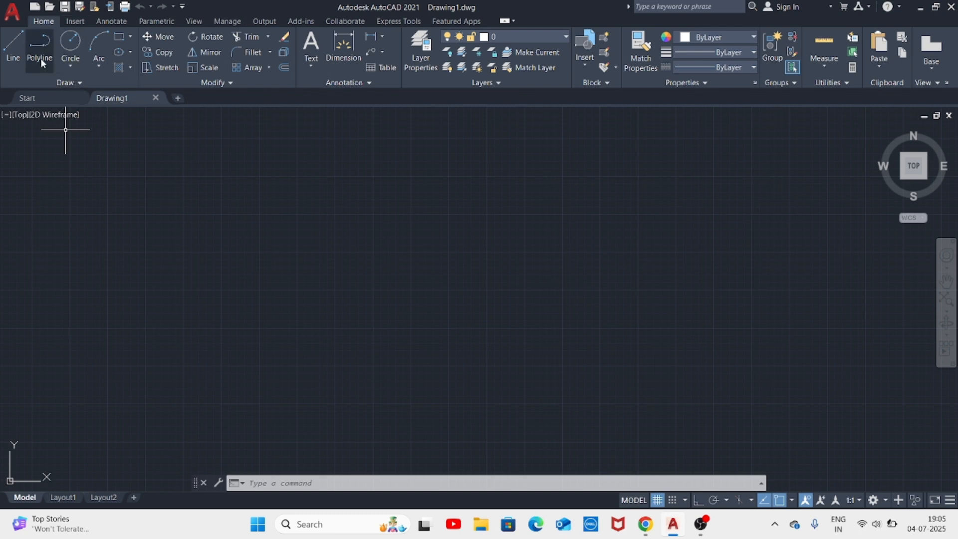
{"action": "left_click", "coordinate": [14, 49]}
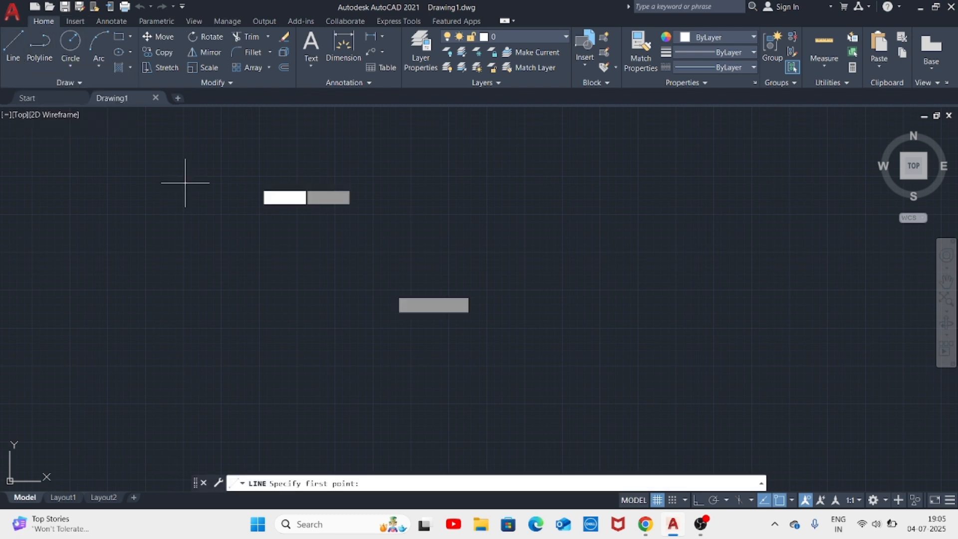
{"action": "left_click", "coordinate": [280, 203]}
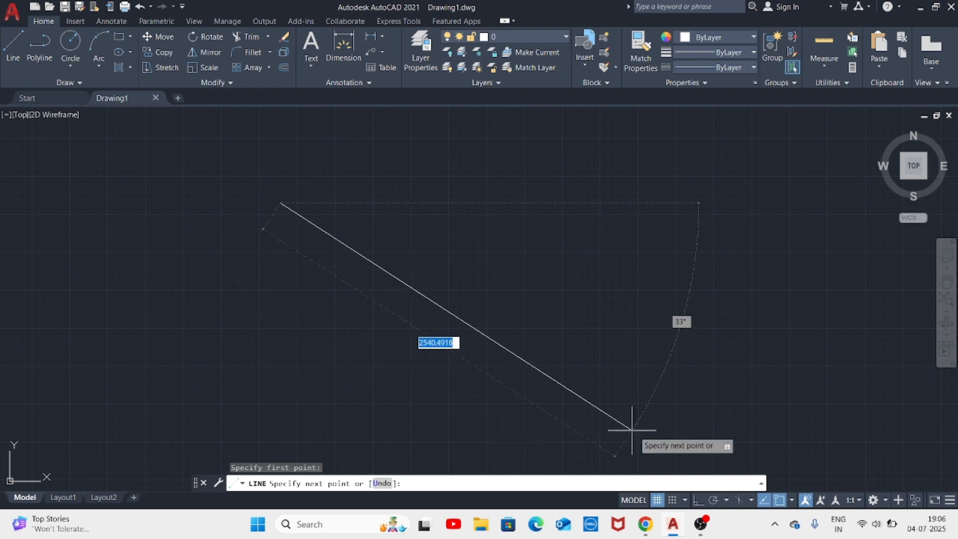
{"action": "left_click", "coordinate": [697, 504]}
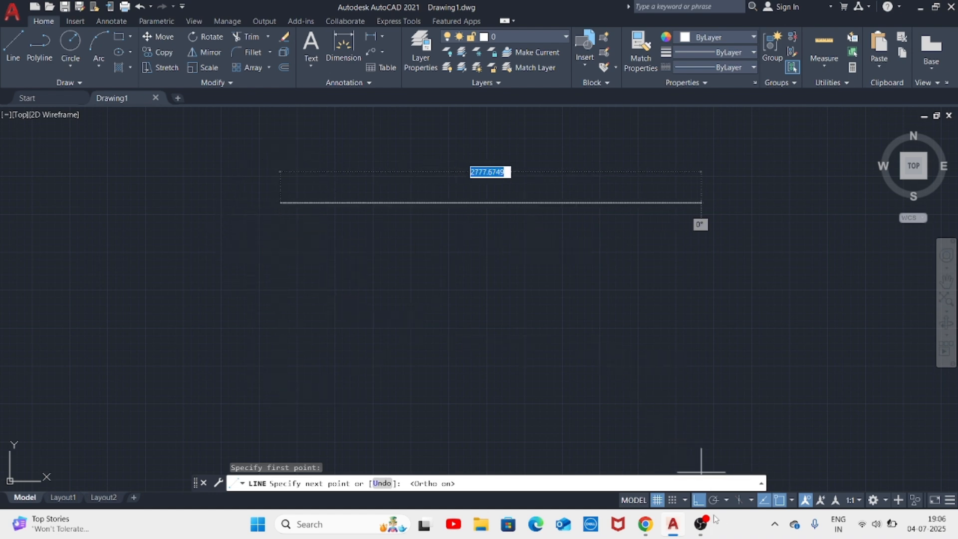
{"action": "left_click", "coordinate": [698, 500]}
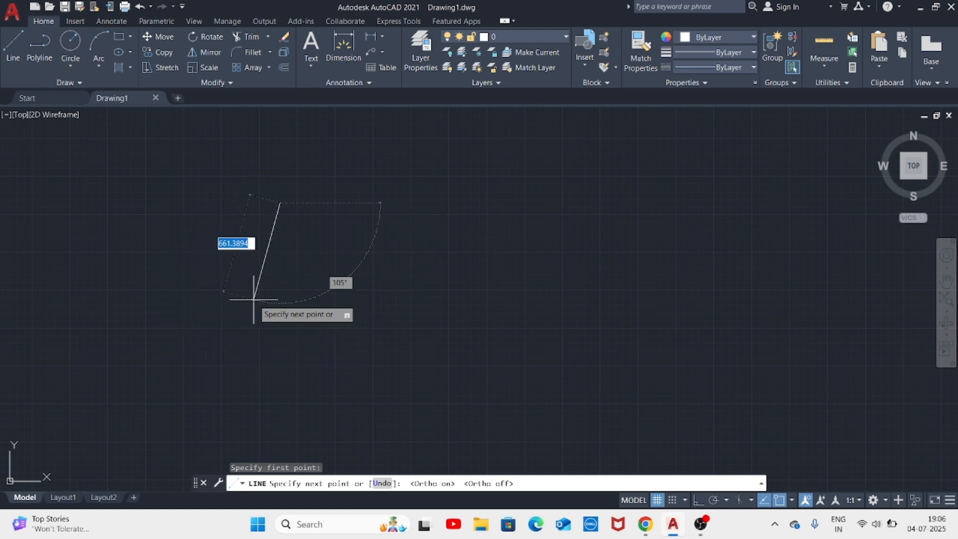
{"action": "key", "text": "Escape"}
- Draw a closed four-sided polyline in the middle of the drawing area with Ortho mode turned on
{"action": "left_click", "coordinate": [39, 50]}
{"action": "left_click", "coordinate": [363, 212]}
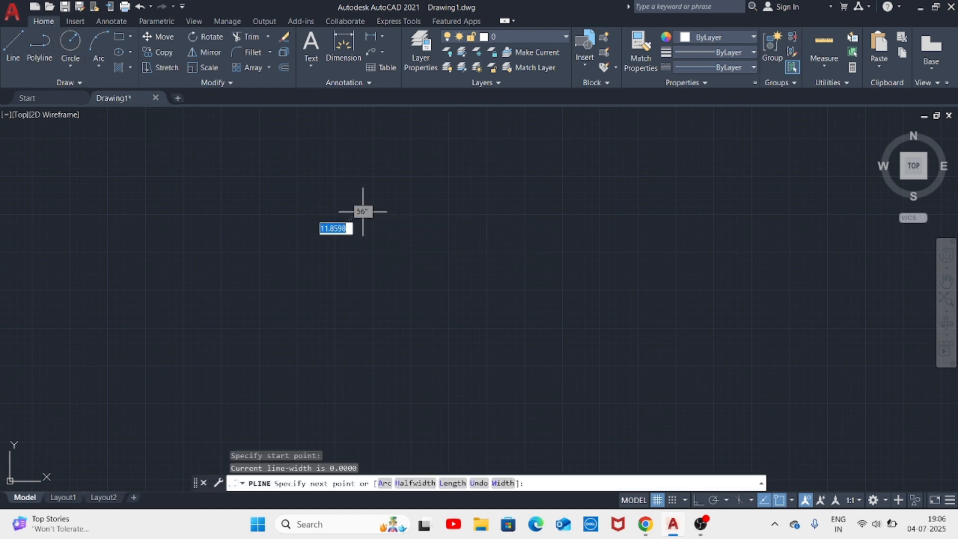
{"action": "left_click", "coordinate": [698, 500]}
{"action": "left_click", "coordinate": [421, 387]}
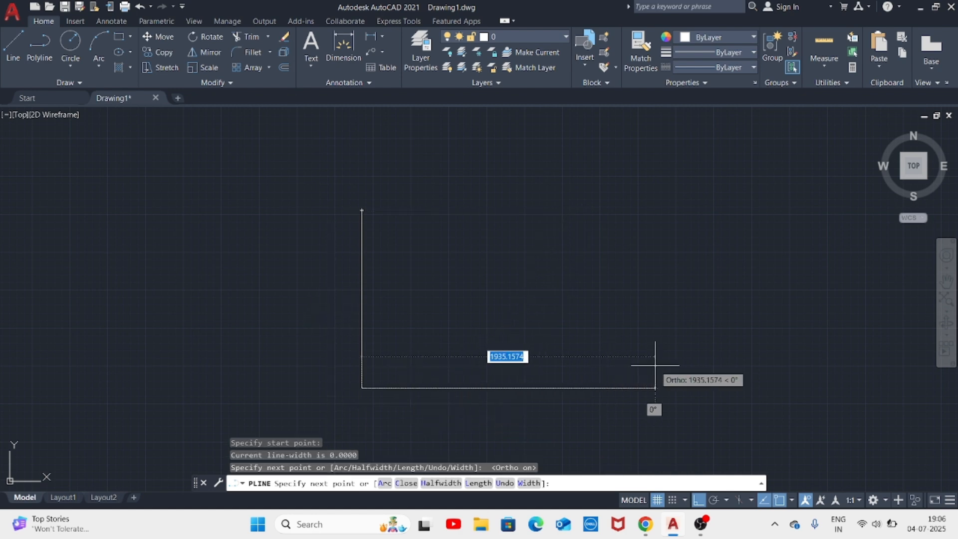
{"action": "left_click", "coordinate": [606, 388]}
{"action": "left_click", "coordinate": [607, 216]}
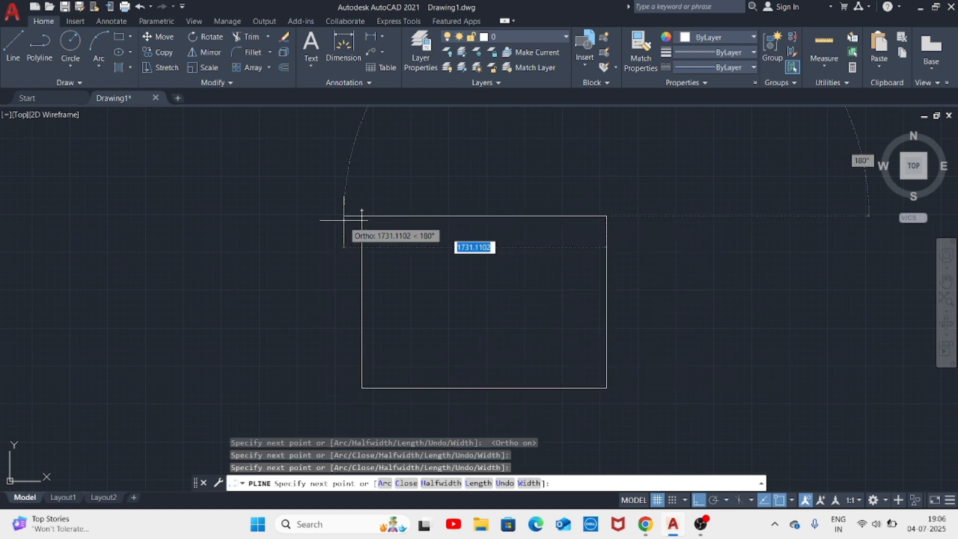
{"action": "left_click", "coordinate": [361, 210]}
{"action": "key", "text": "Return"}
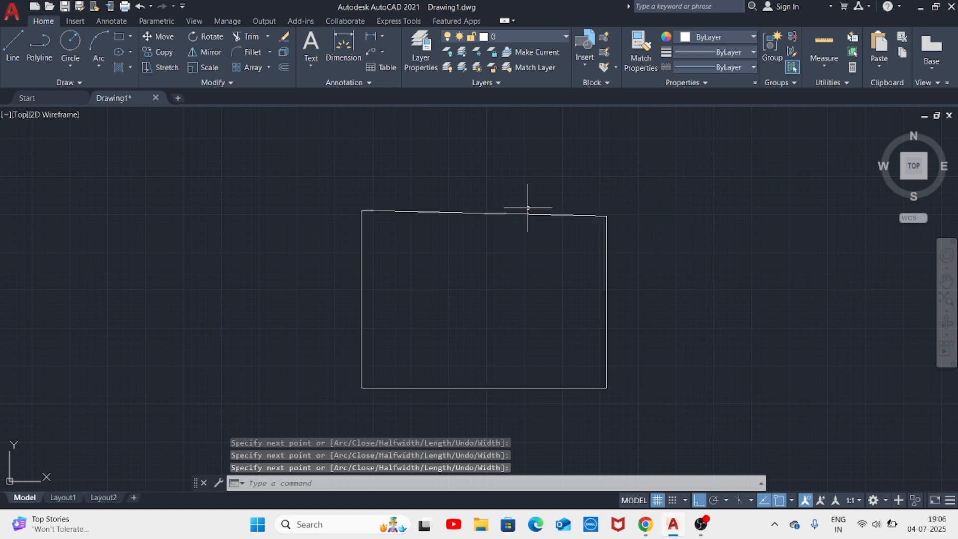
- Erase the four-sided polyline
{"action": "left_click", "coordinate": [390, 211]}
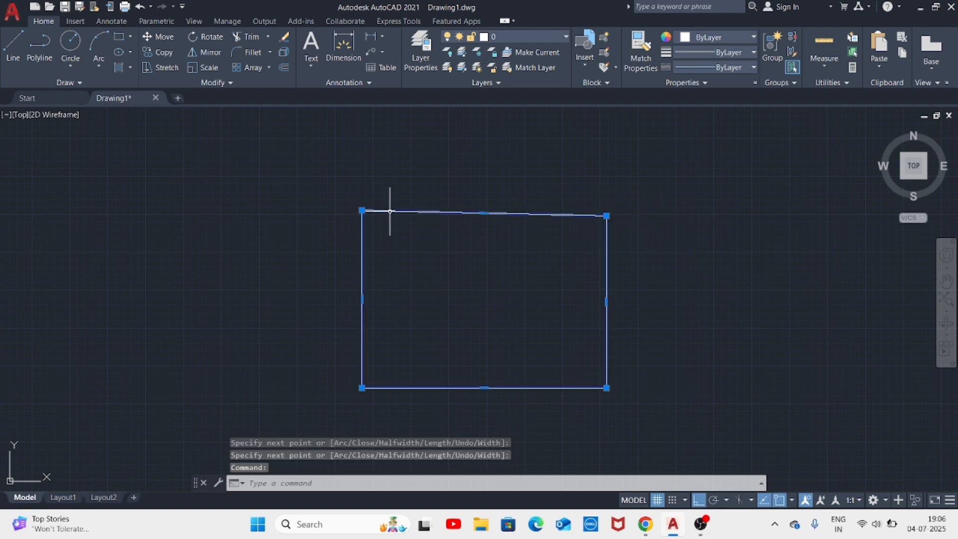
{"action": "key", "text": "Delete"}
- Draw a closed four-sided outline from separate segments with the Line command
{"action": "left_click", "coordinate": [15, 45]}
{"action": "left_click", "coordinate": [352, 214]}
{"action": "left_click", "coordinate": [352, 355]}
{"action": "left_click", "coordinate": [560, 355]}
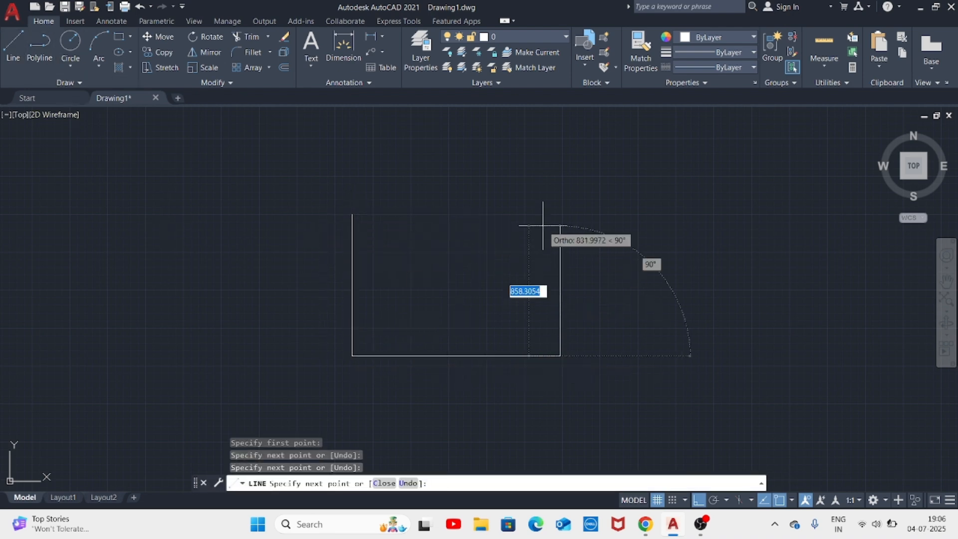
{"action": "left_click", "coordinate": [524, 208]}
{"action": "left_click", "coordinate": [352, 215]}
{"action": "key", "text": "Return"}
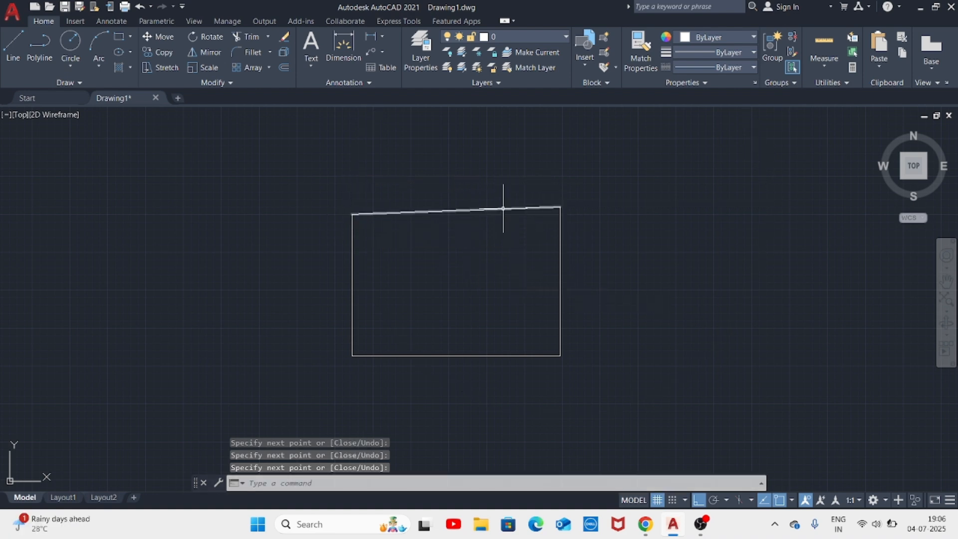
- Select all four individual lines of the outline and erase them
{"action": "left_click", "coordinate": [503, 209]}
{"action": "left_click", "coordinate": [560, 231]}
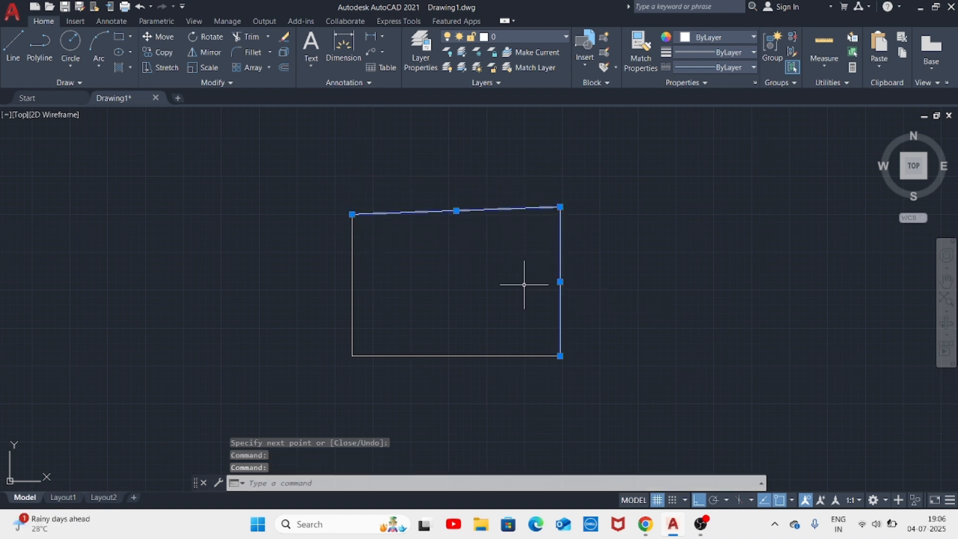
{"action": "left_click", "coordinate": [473, 355]}
{"action": "left_click", "coordinate": [354, 291]}
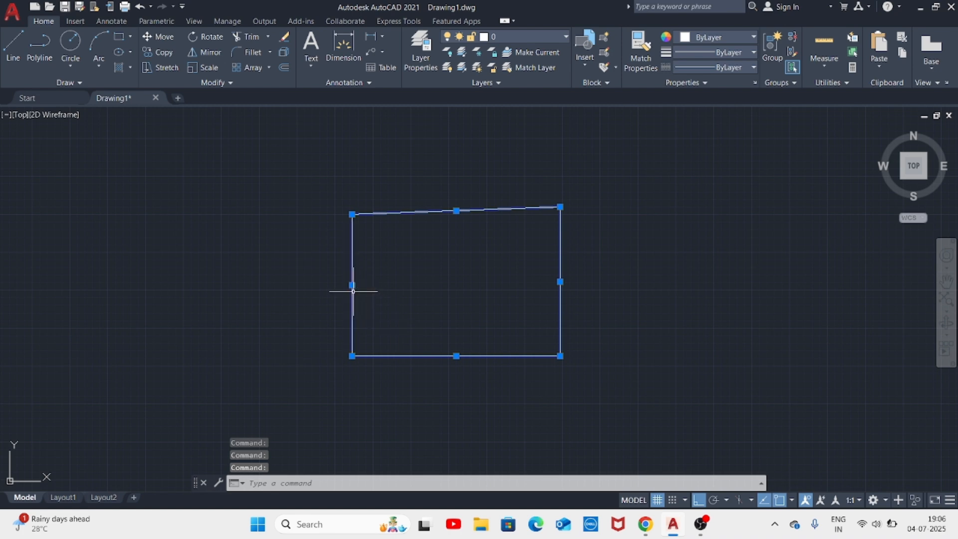
{"action": "key", "text": "Delete"}
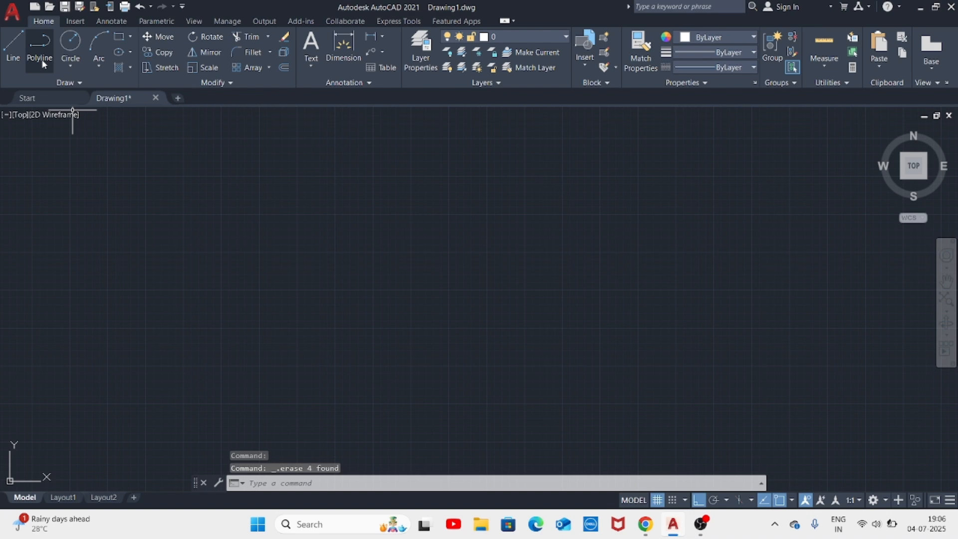
- Draw a circle with a radius of 30 near the middle of the drawing area
{"action": "left_click", "coordinate": [76, 42]}
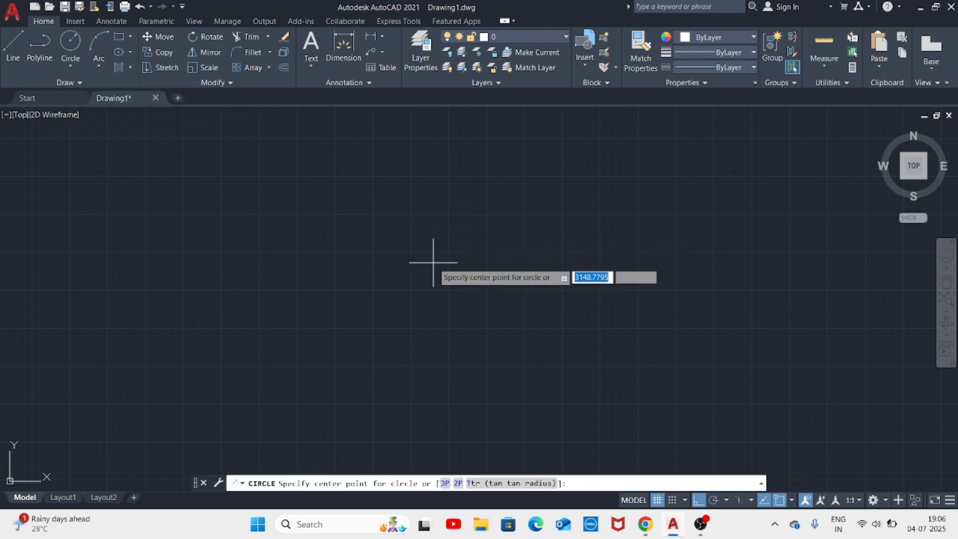
{"action": "left_click", "coordinate": [428, 308]}
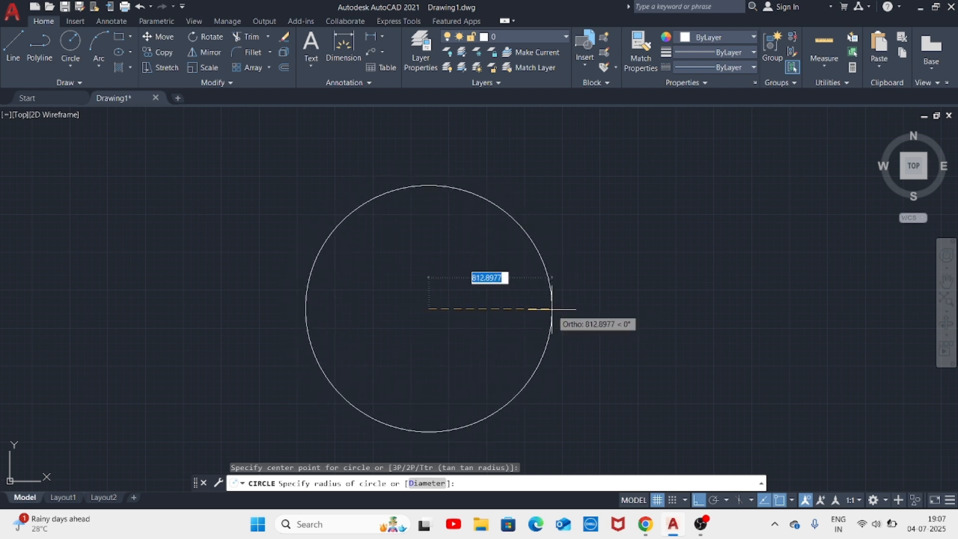
{"action": "type", "text": "30"}
{"action": "key", "text": "Return"}
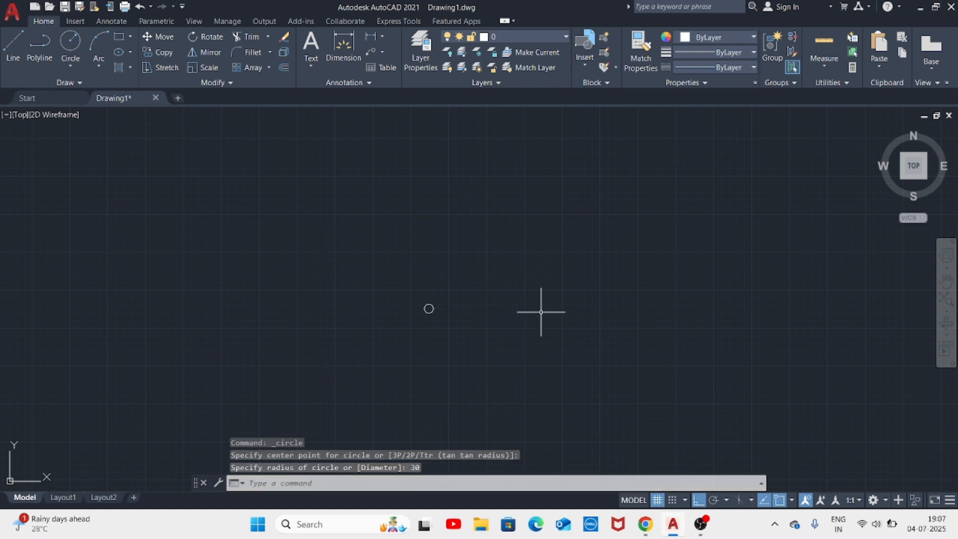
{"action": "scroll", "coordinate": [445, 337], "scroll_direction": "up", "scroll_amount": 5}
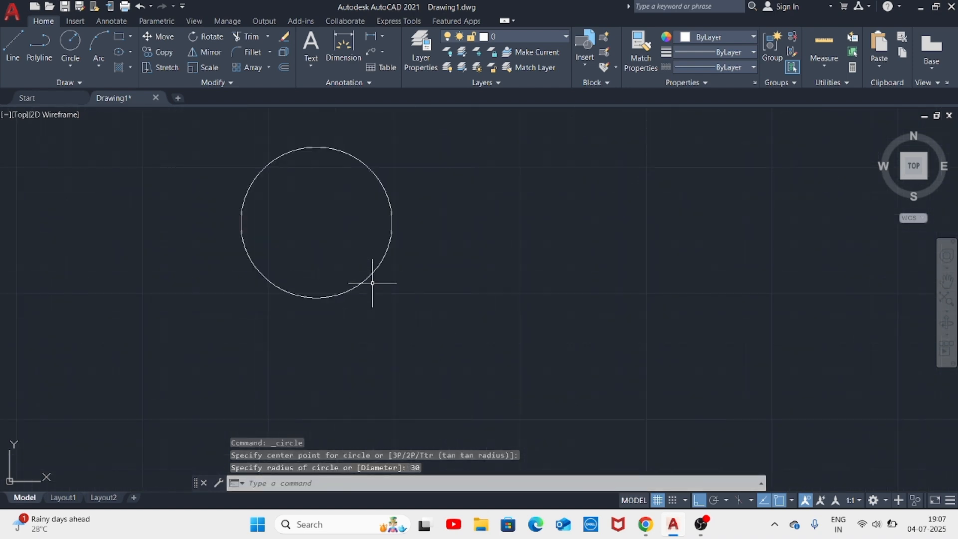
{"action": "middle_click_drag", "start_coordinate": [372, 283], "coordinate": [475, 307]}
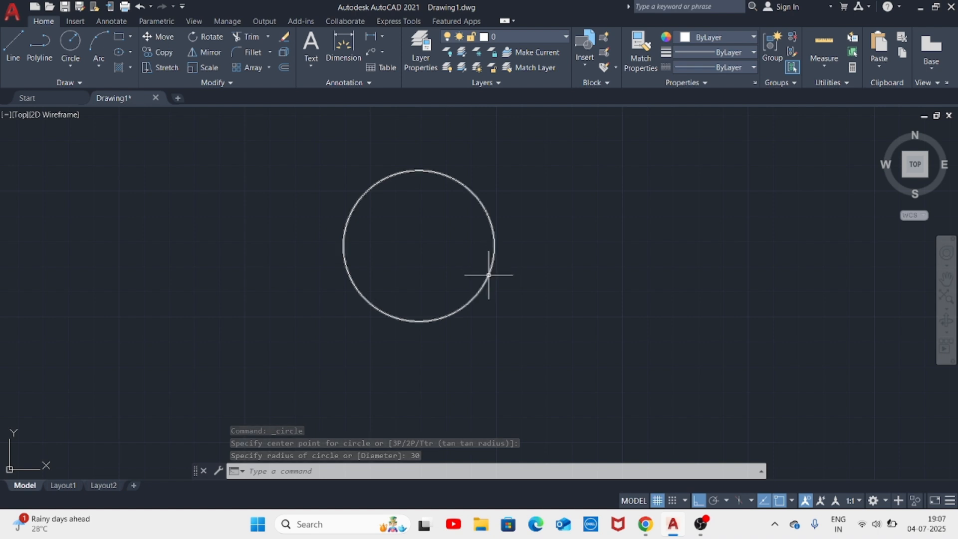
- Erase the circle with radius 30
{"action": "left_click", "coordinate": [488, 274]}
{"action": "key", "text": "Delete"}
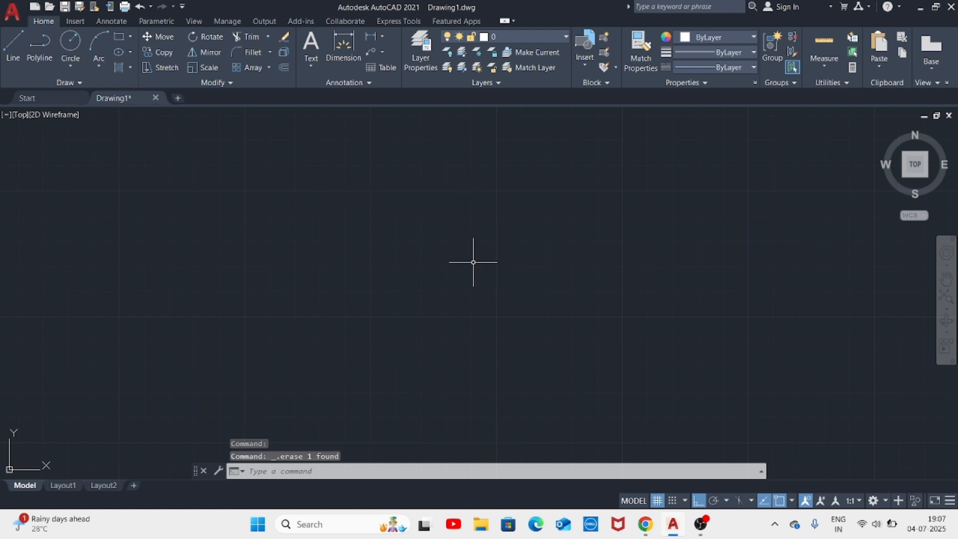
{"action": "left_click", "coordinate": [71, 43]}
{"action": "left_click", "coordinate": [431, 288]}
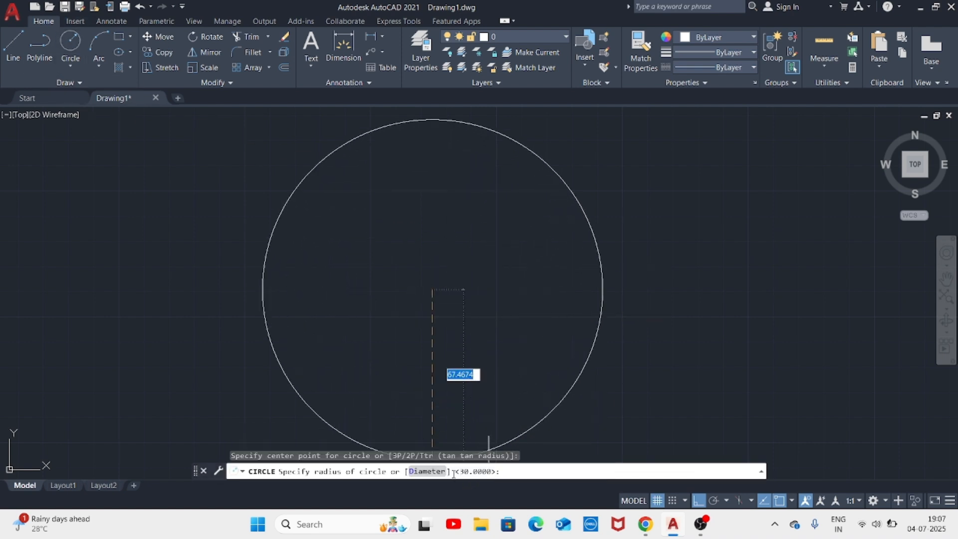
{"action": "left_click", "coordinate": [426, 471]}
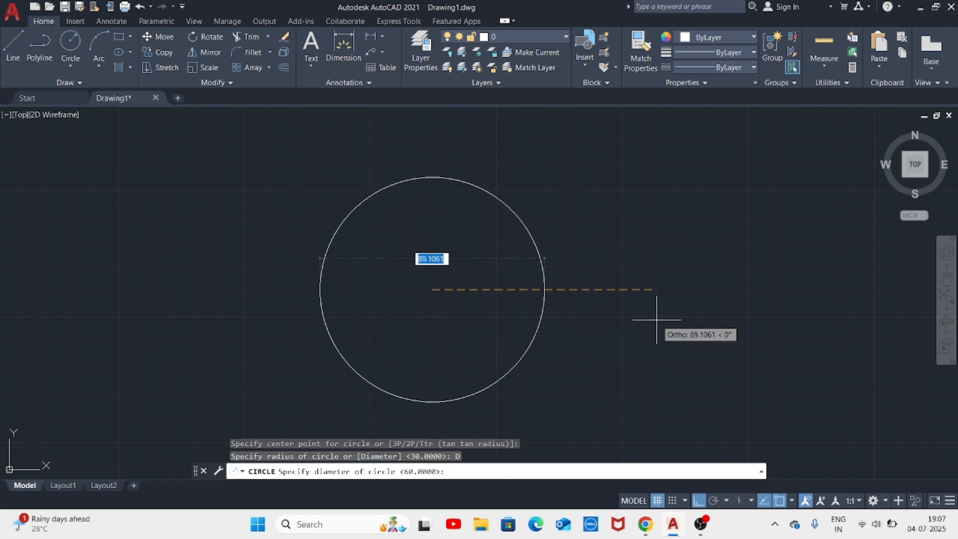
{"action": "key", "text": "Escape"}
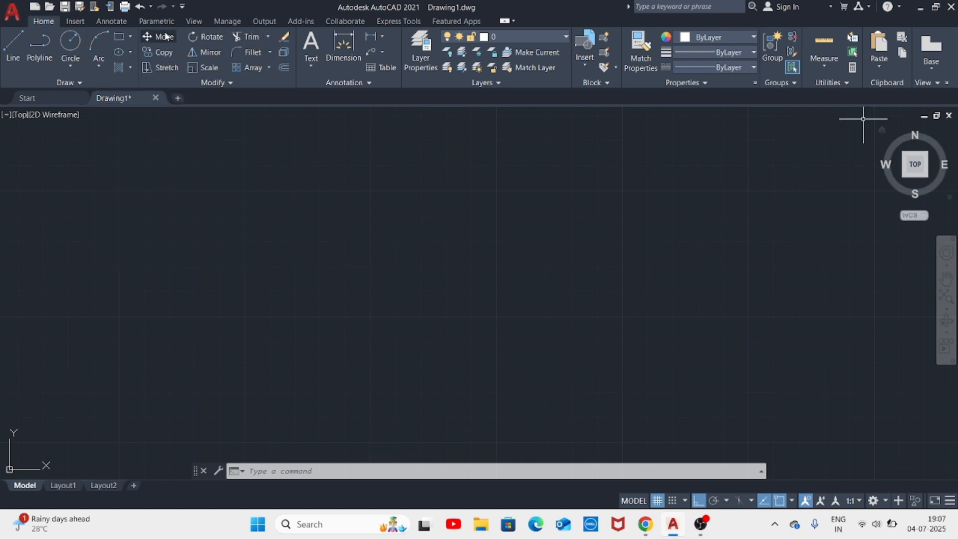
- Draw a large circle freehand by picking its center and a point for the radius
{"action": "left_click", "coordinate": [67, 49]}
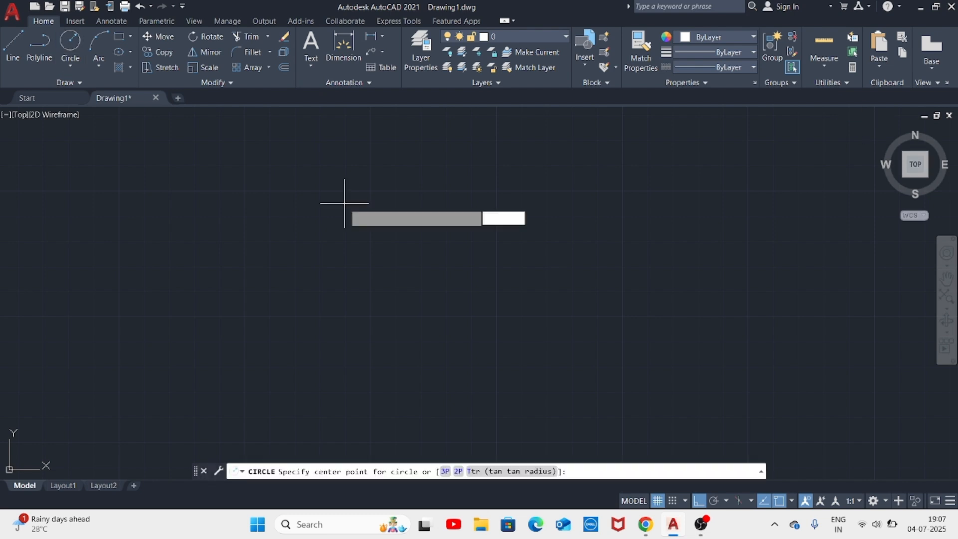
{"action": "left_click", "coordinate": [383, 240]}
{"action": "left_click", "coordinate": [577, 314]}
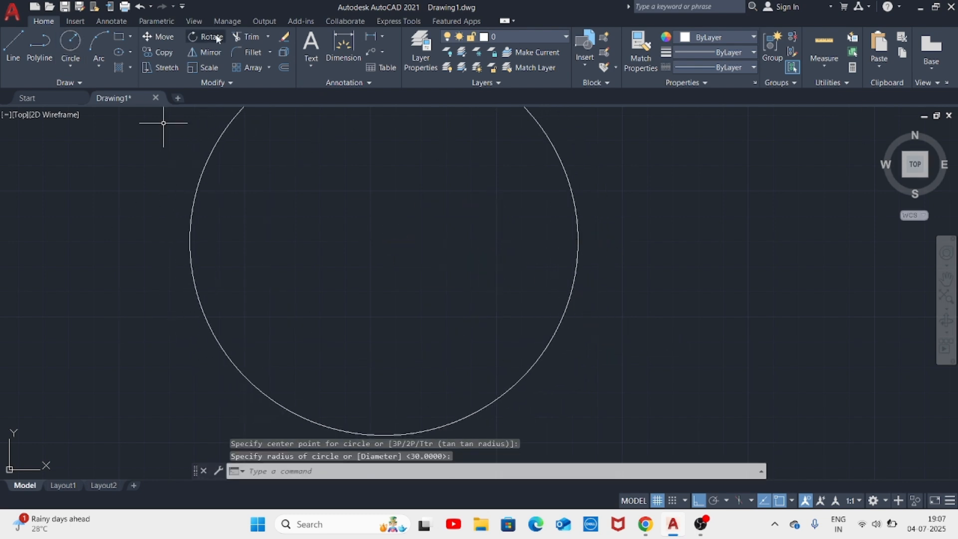
- Move the large circle horizontally to the right, using its center as the base point
{"action": "left_click", "coordinate": [166, 37]}
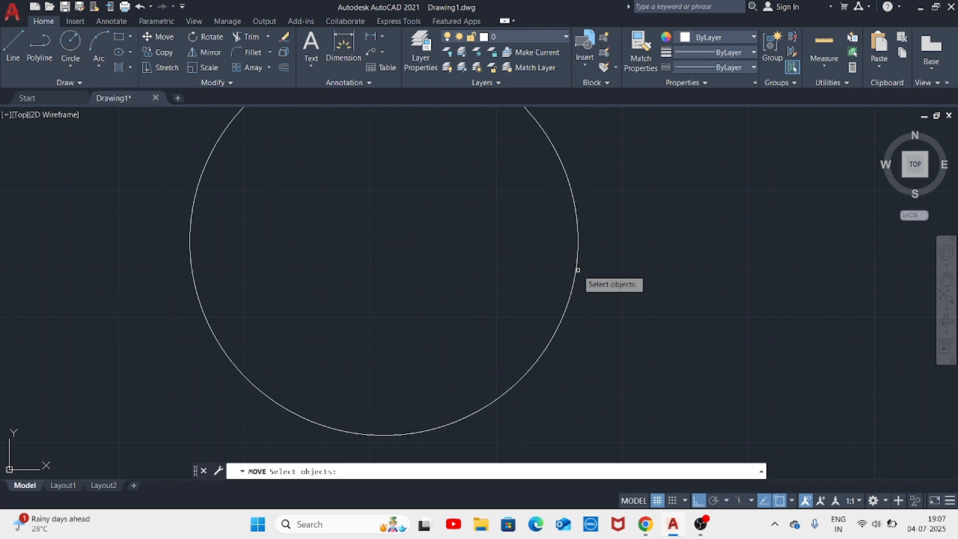
{"action": "left_click", "coordinate": [576, 267]}
{"action": "key", "text": "Return"}
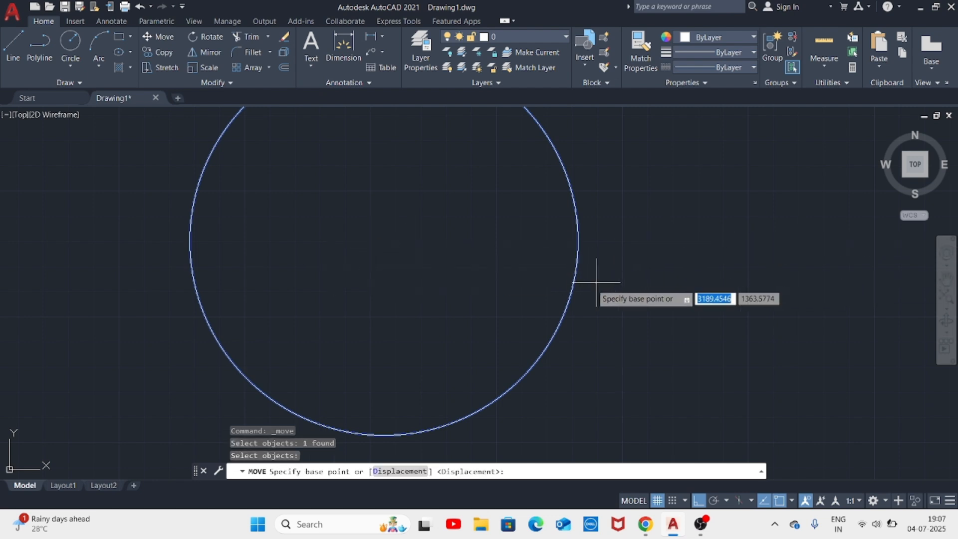
{"action": "left_click", "coordinate": [383, 241]}
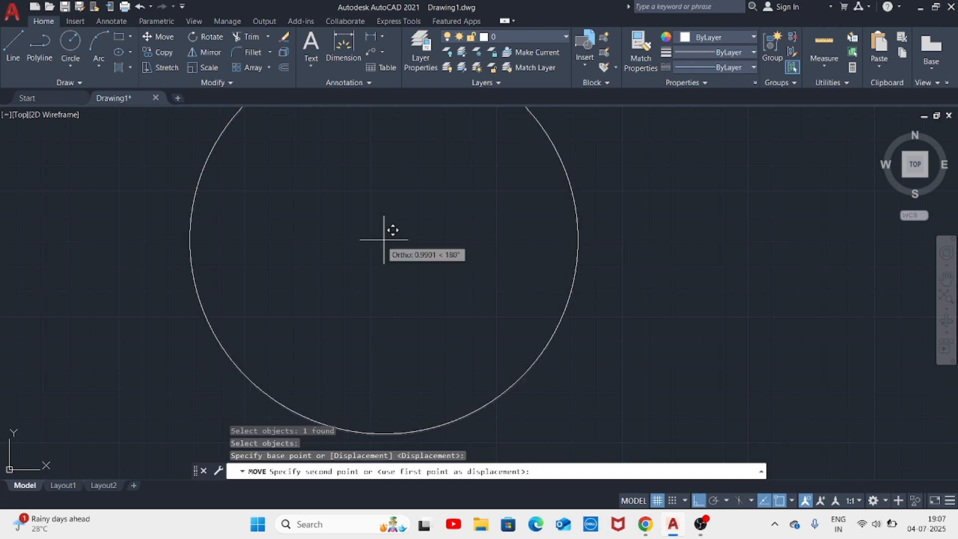
{"action": "left_click", "coordinate": [543, 247]}
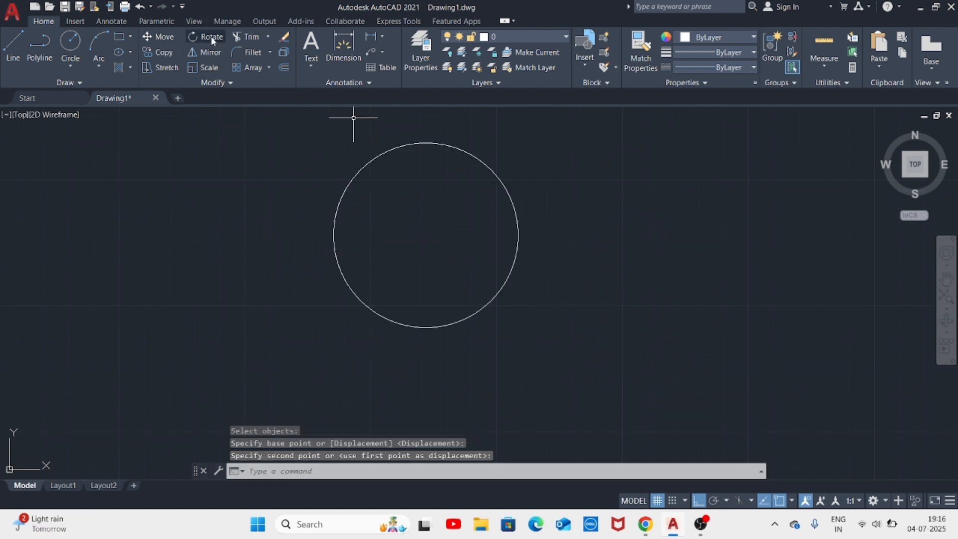
- Erase the moved circle from the drawing
{"action": "left_click", "coordinate": [505, 181]}
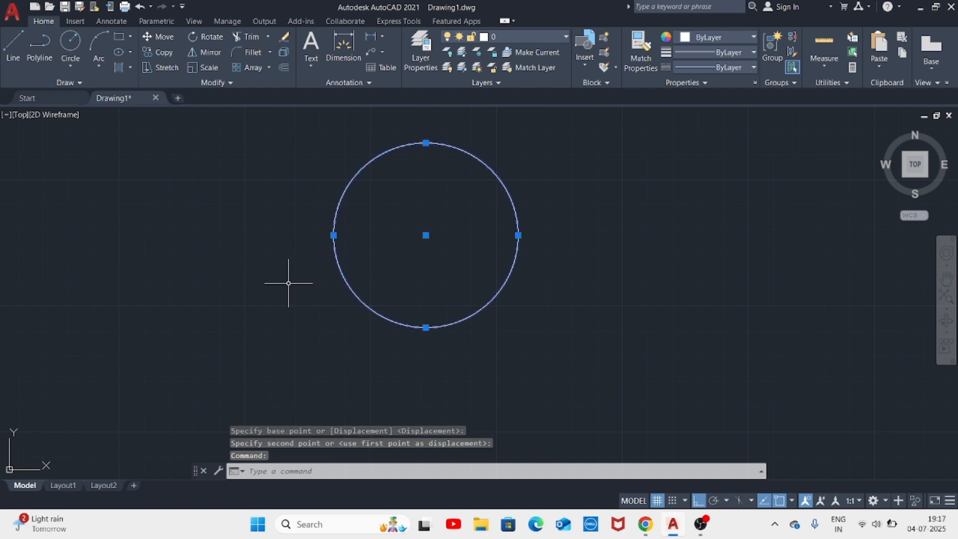
{"action": "key", "text": "Delete"}
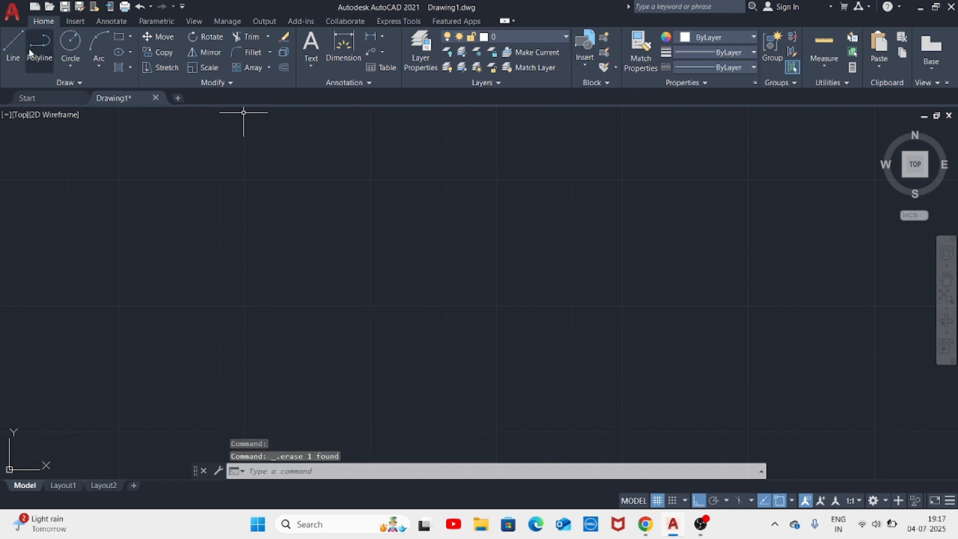
- Draw a single horizontal line about 93 units long in the empty drawing area
{"action": "left_click", "coordinate": [13, 46]}
{"action": "left_click", "coordinate": [200, 225]}
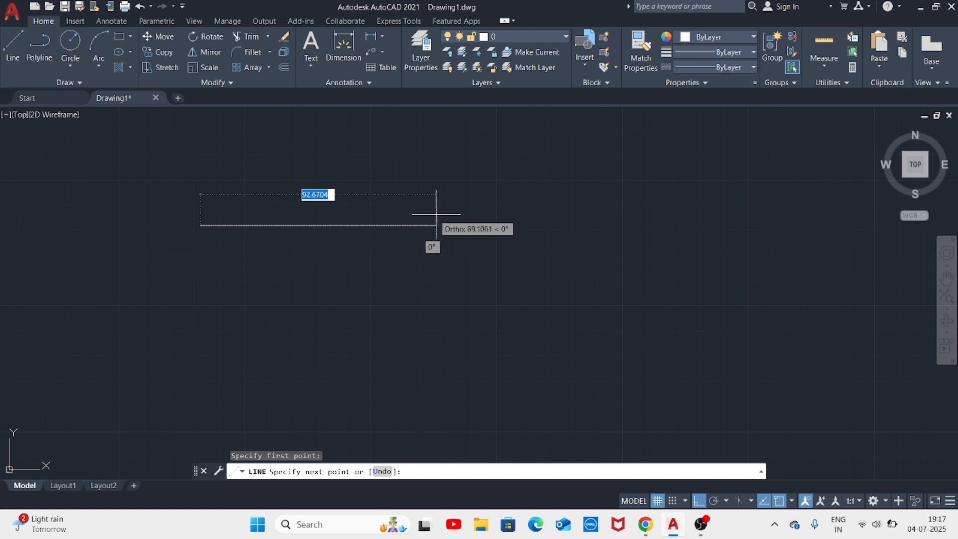
{"action": "key", "text": "Return"}
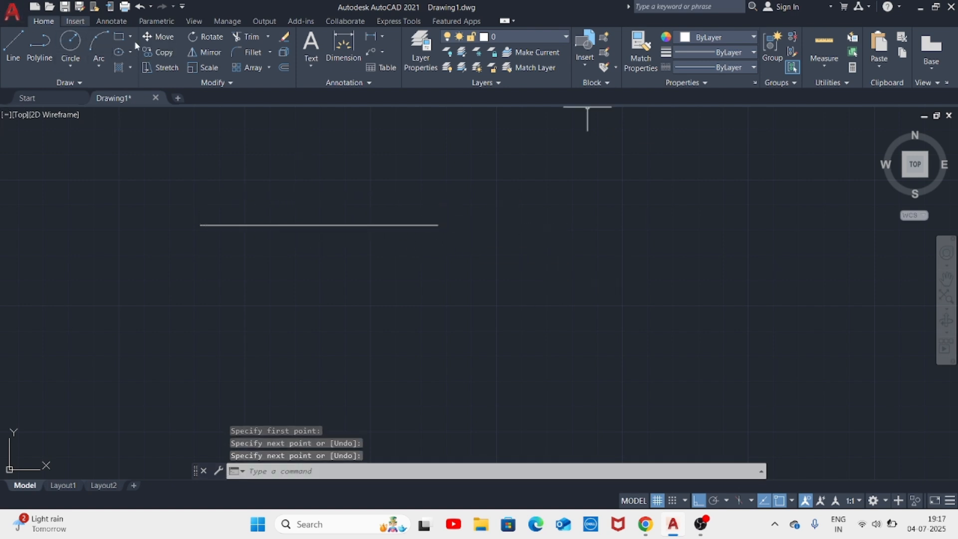
- Rotate the horizontal line by 90 degrees about its midpoint
{"action": "left_click", "coordinate": [205, 37]}
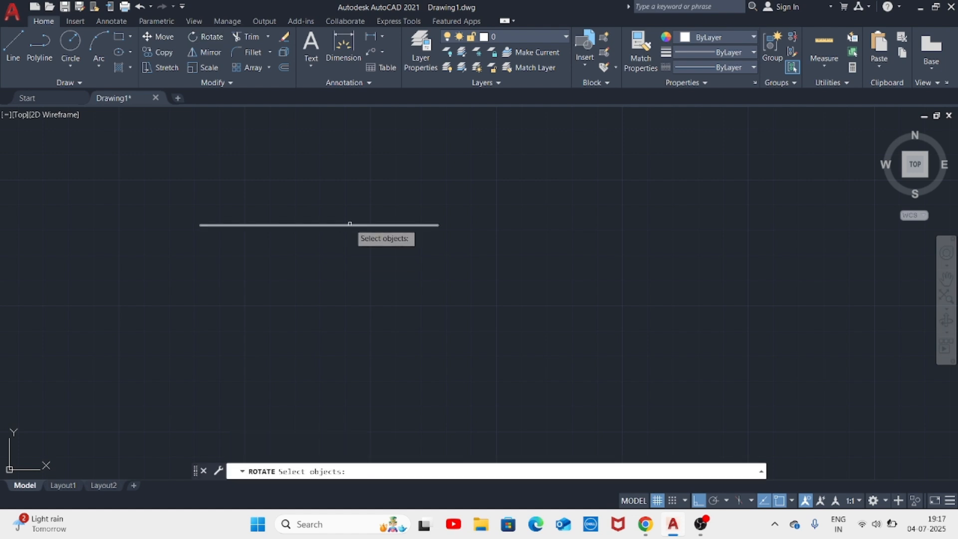
{"action": "left_click", "coordinate": [350, 225]}
{"action": "key", "text": "Return"}
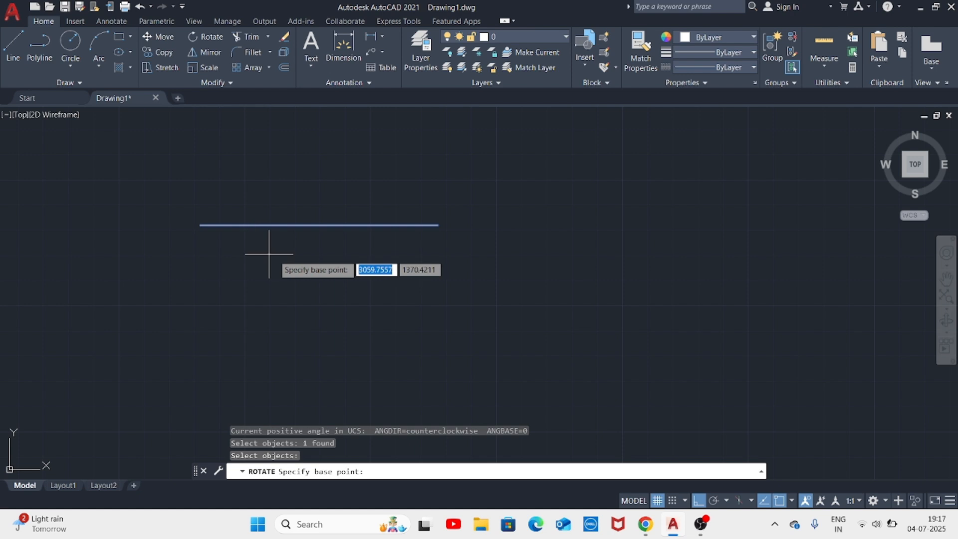
{"action": "left_click", "coordinate": [319, 224]}
{"action": "type", "text": "90"}
{"action": "key", "text": "Return"}
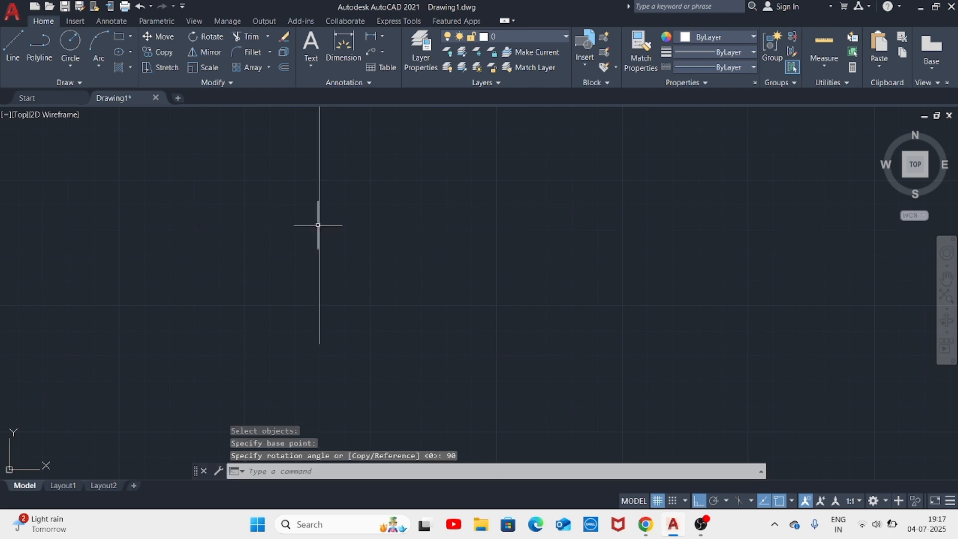
- Draw a horizontal line about 109 units long crossing the vertical line
{"action": "middle_click_drag", "start_coordinate": [338, 147], "coordinate": [345, 201]}
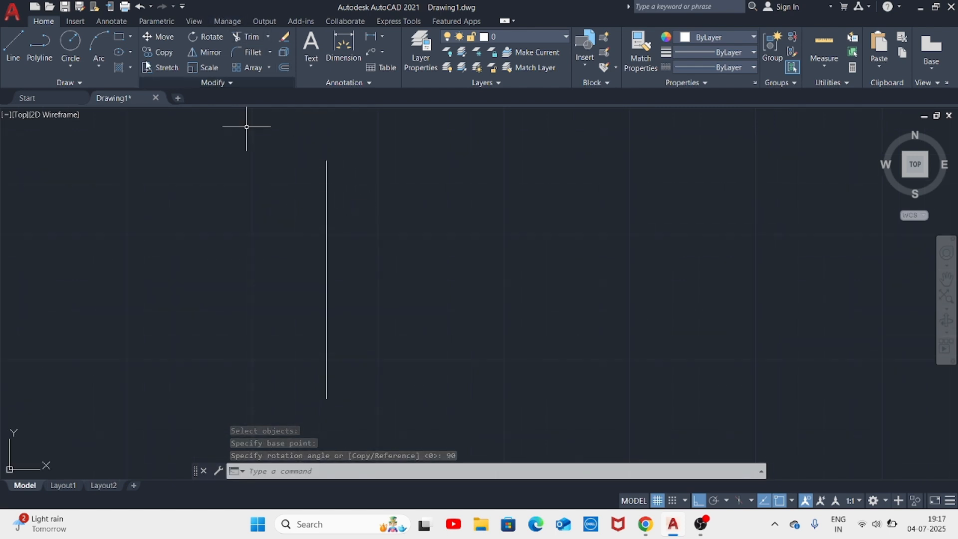
{"action": "left_click", "coordinate": [15, 47]}
{"action": "left_click", "coordinate": [215, 259]}
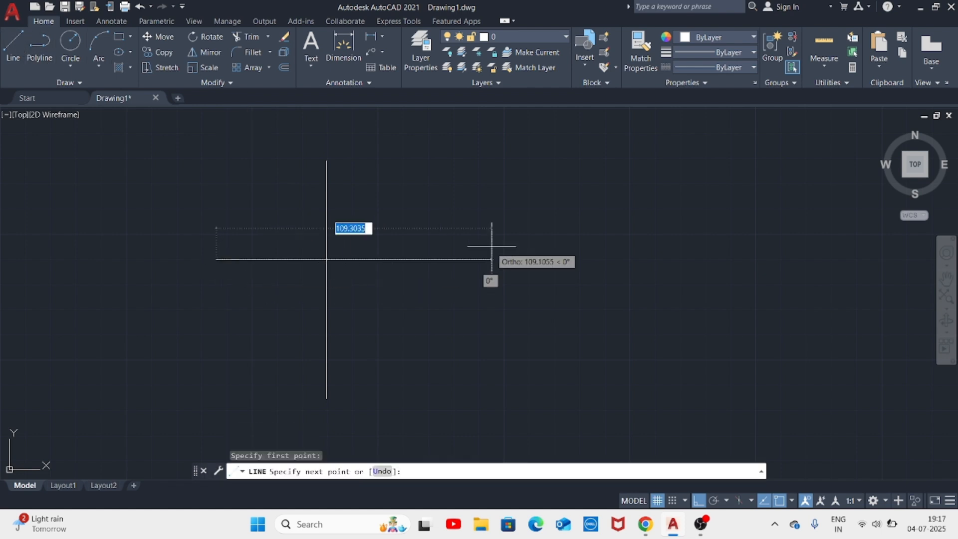
{"action": "left_click", "coordinate": [492, 259]}
{"action": "key", "text": "Return"}
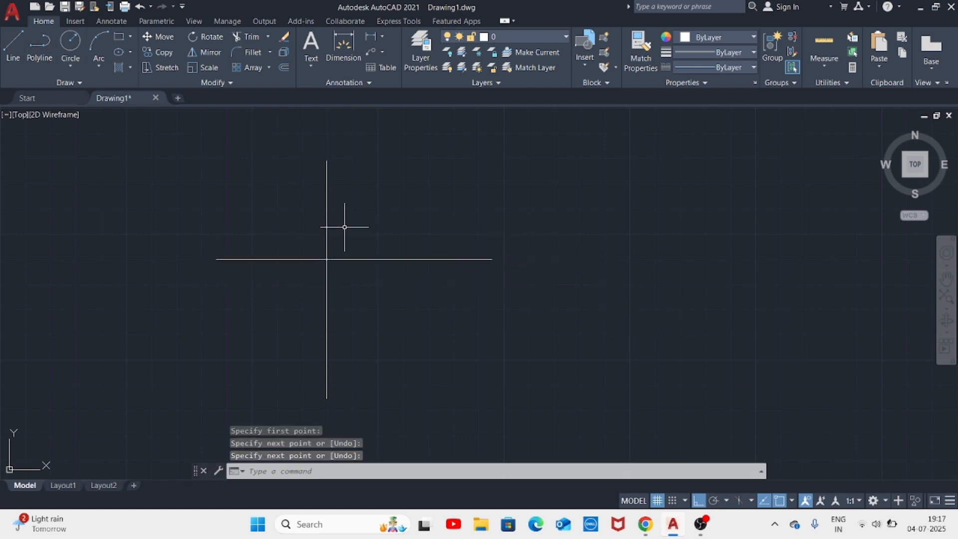
- Trim the vertical line above the intersection and the horizontal line to the right of it, leaving a corner
{"action": "left_click", "coordinate": [246, 37]}
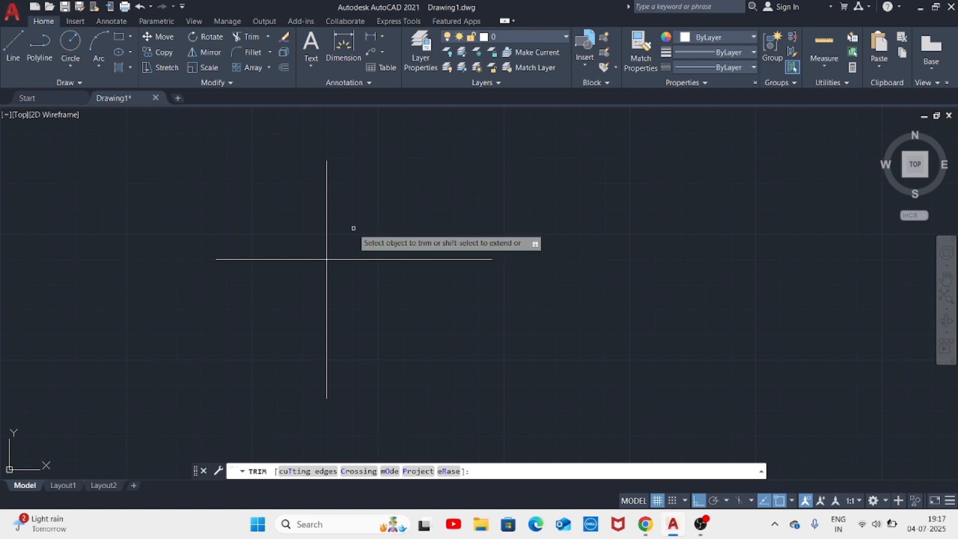
{"action": "left_click", "coordinate": [327, 216]}
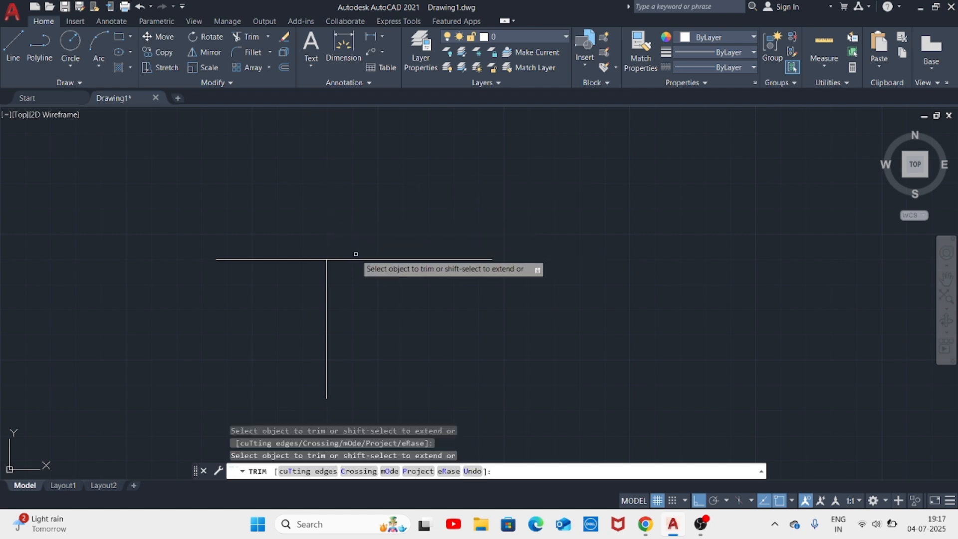
{"action": "left_click", "coordinate": [358, 259]}
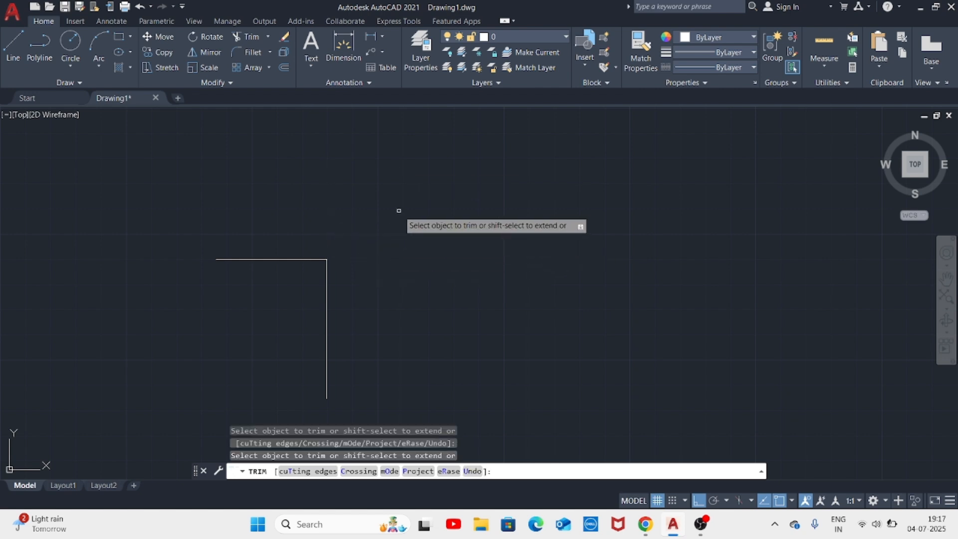
{"action": "key", "text": "Escape"}
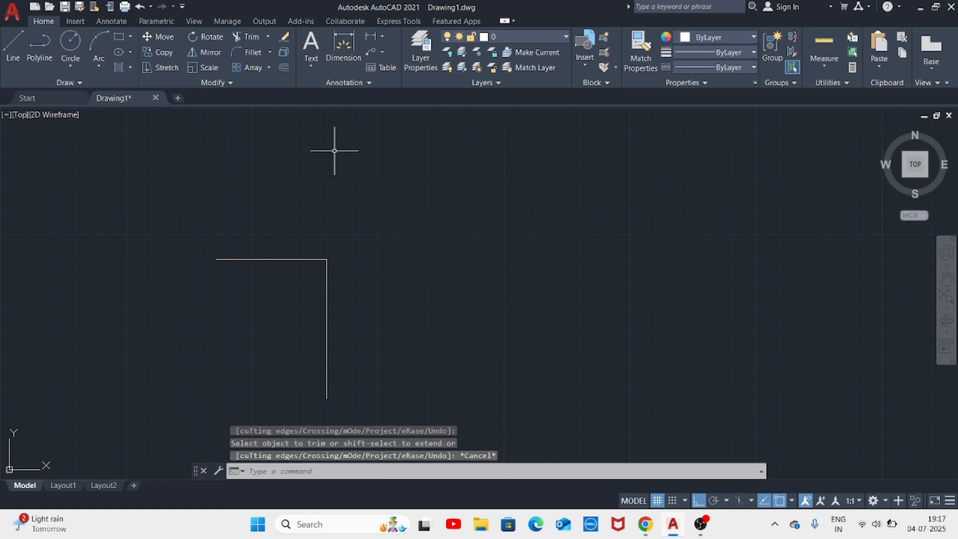
- Copy the short horizontal line from the corner point, placing one copy above it and two along it to the right
{"action": "left_click", "coordinate": [167, 53]}
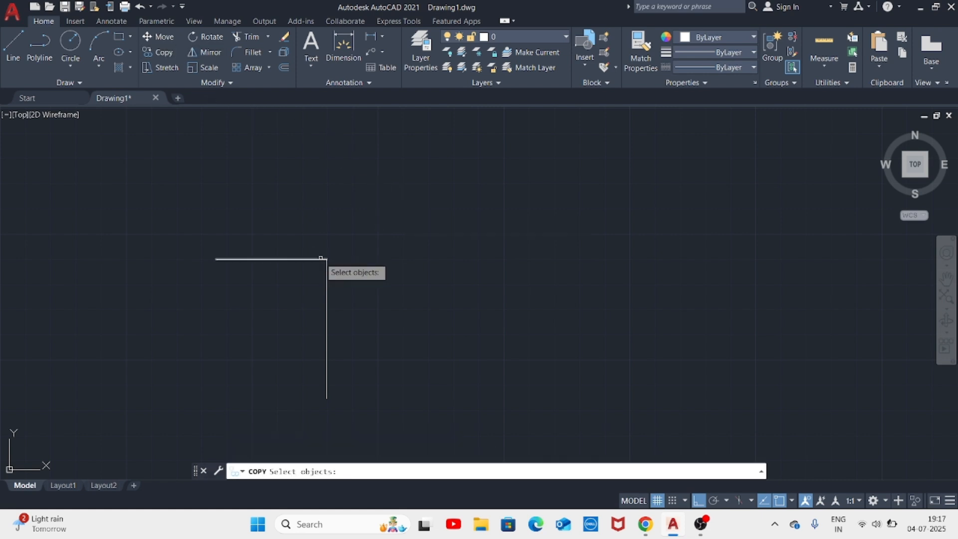
{"action": "left_click", "coordinate": [320, 259]}
{"action": "key", "text": "Return"}
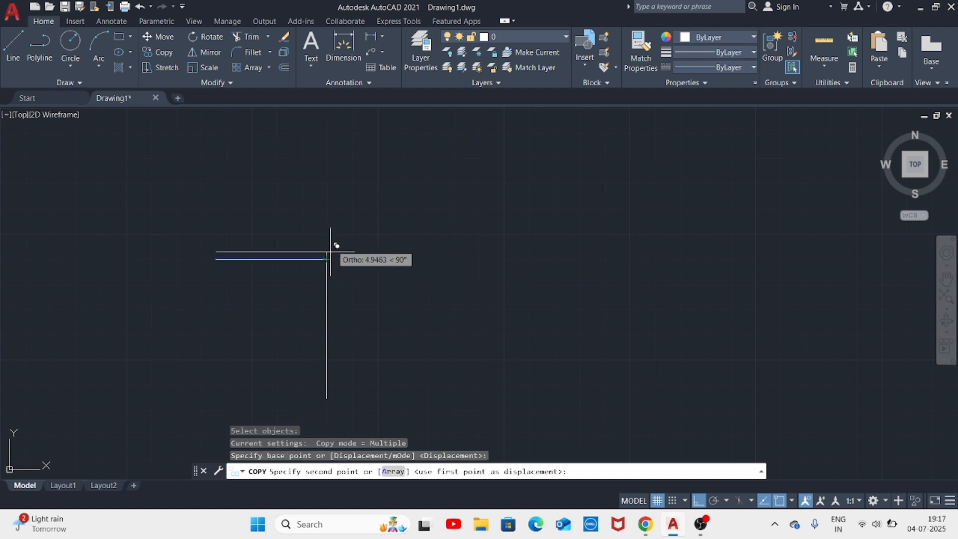
{"action": "left_click", "coordinate": [327, 197]}
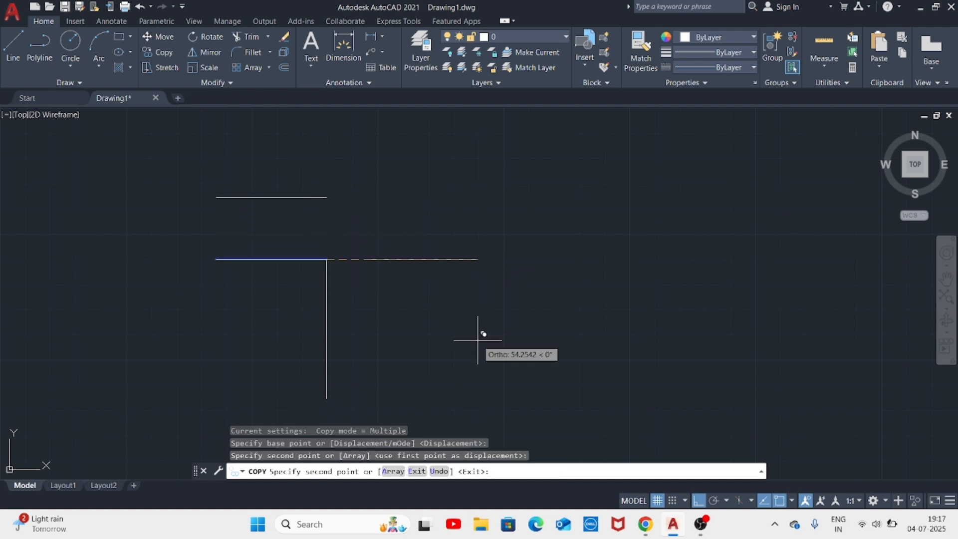
{"action": "left_click", "coordinate": [454, 258]}
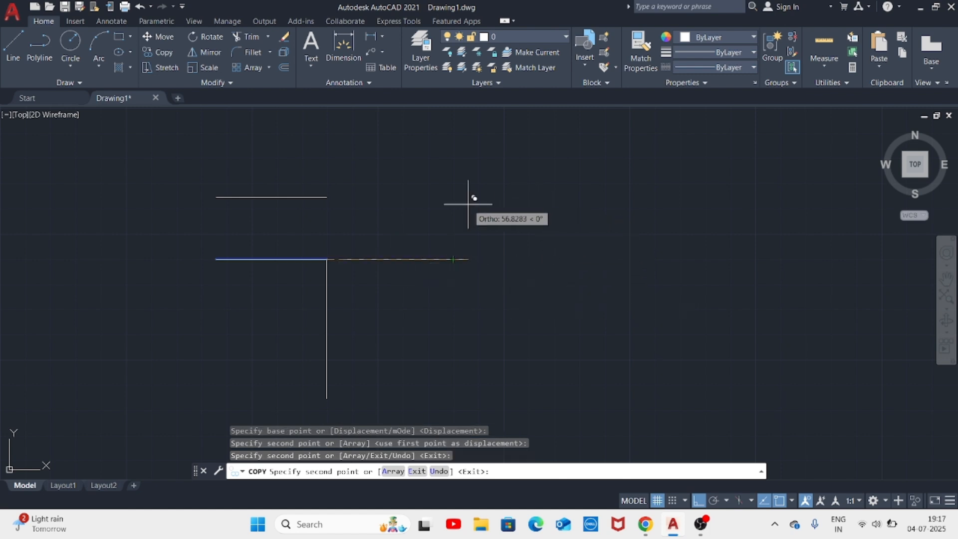
{"action": "left_click", "coordinate": [406, 206]}
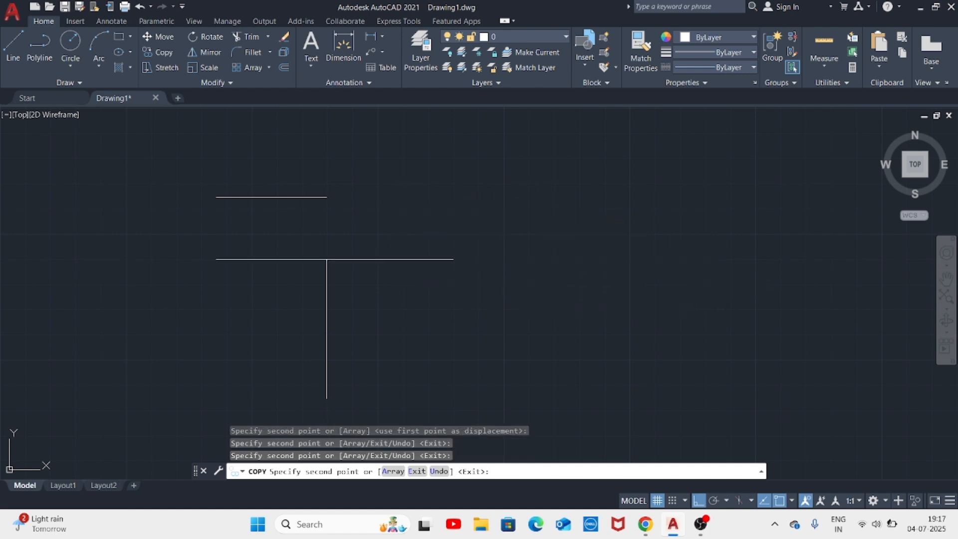
{"action": "key", "text": "Escape"}
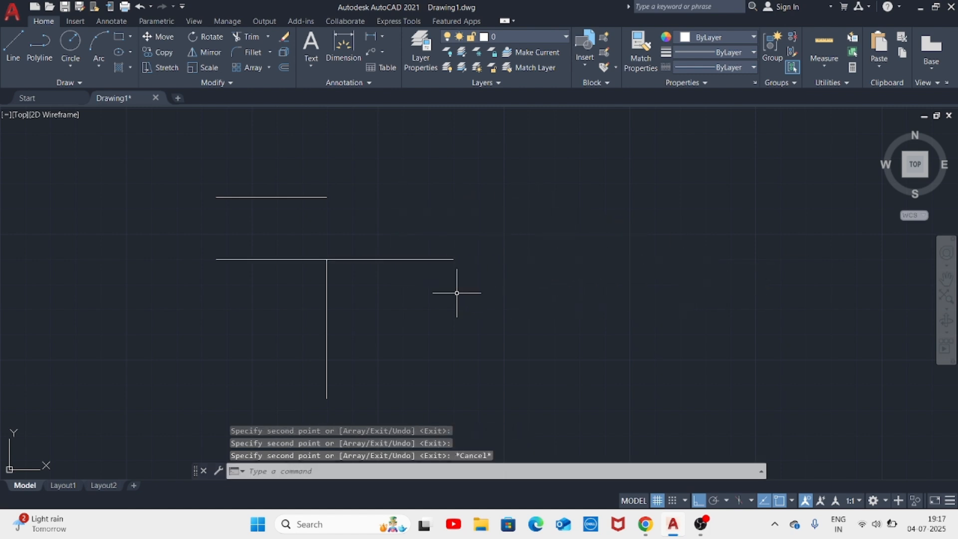
- Mirror both corner lines about the horizontal line, keeping the source objects
{"action": "left_click", "coordinate": [201, 54]}
{"action": "left_click", "coordinate": [325, 267]}
{"action": "left_click", "coordinate": [323, 260]}
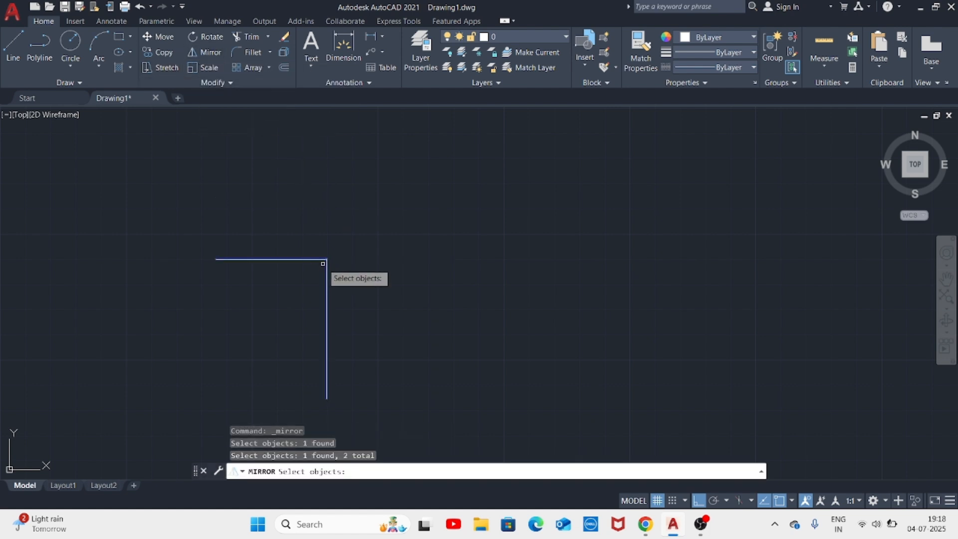
{"action": "key", "text": "Return"}
{"action": "left_click", "coordinate": [327, 258]}
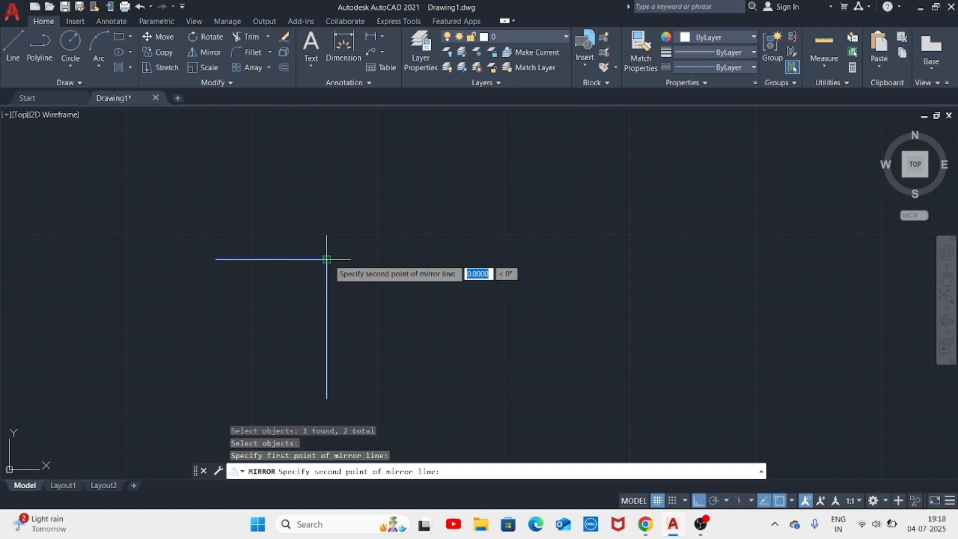
{"action": "left_click", "coordinate": [219, 257]}
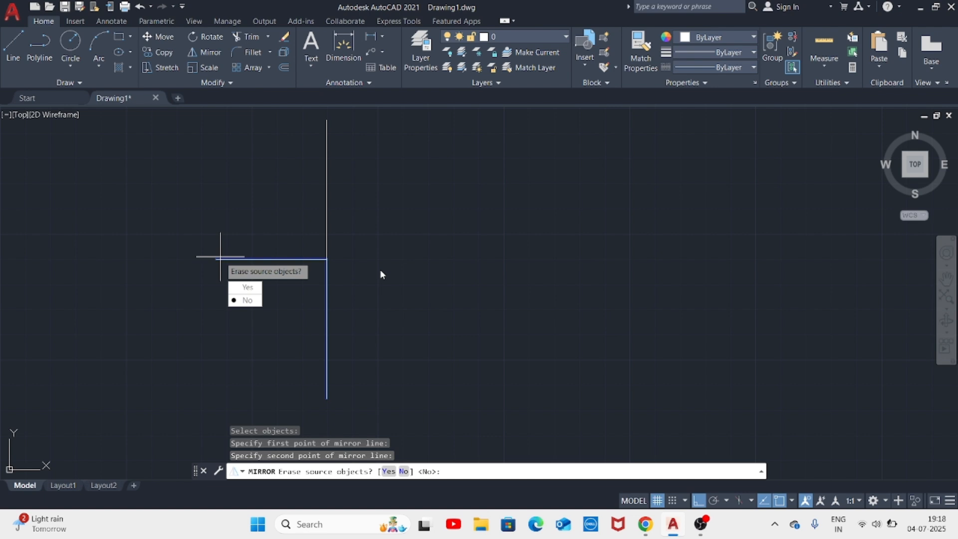
{"action": "key", "text": "Return"}
{"action": "key", "text": "Return"}
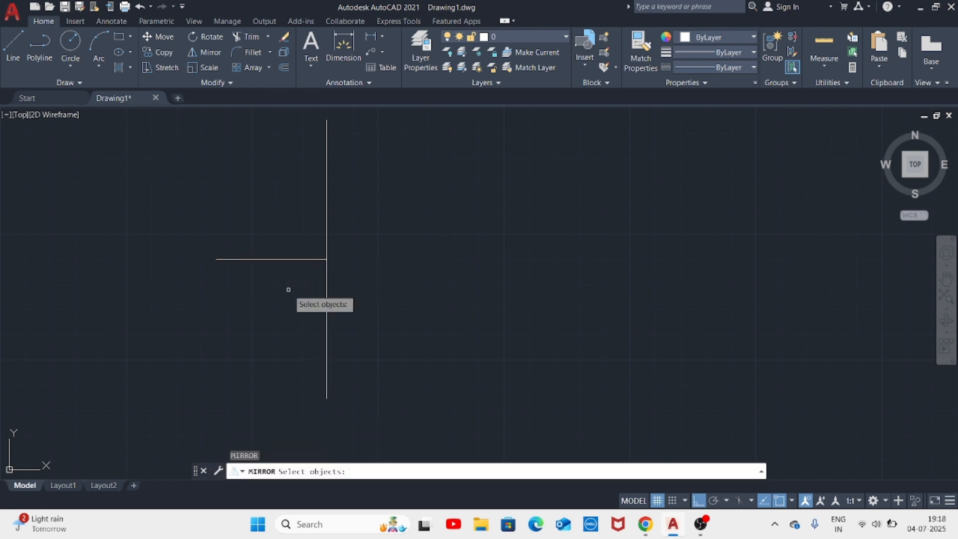
{"action": "key", "text": "Escape"}
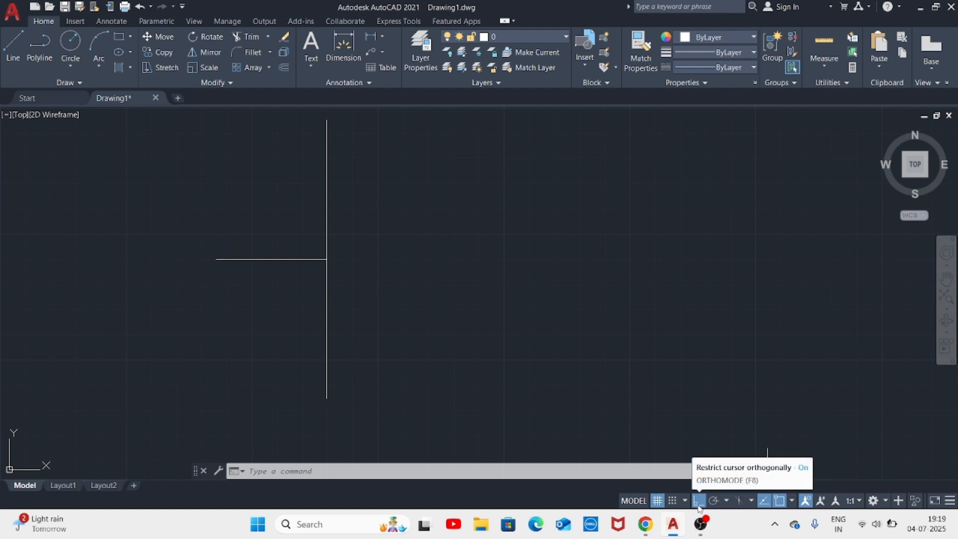
- Set polar tracking to 45-degree increments and draw a horizontal line about 129 units long to the right of the vertical line
{"action": "left_click", "coordinate": [726, 500]}
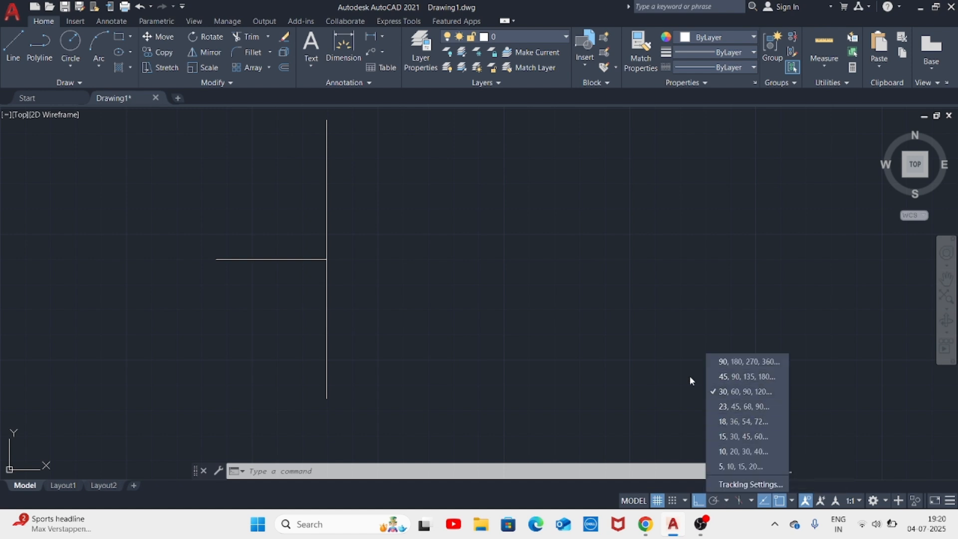
{"action": "left_click", "coordinate": [727, 375]}
{"action": "left_click", "coordinate": [13, 47]}
{"action": "left_click", "coordinate": [369, 269]}
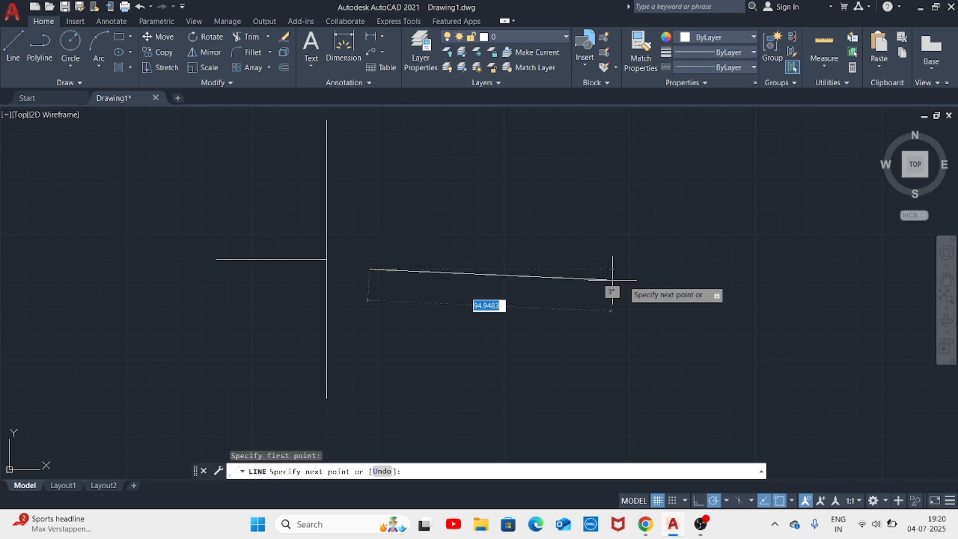
{"action": "left_click", "coordinate": [695, 269]}
{"action": "key", "text": "Return"}
- Draw a line about 74 units long from the new horizontal line's left end, rising to the right at 45 degrees
{"action": "key", "text": "Return"}
{"action": "left_click", "coordinate": [369, 269]}
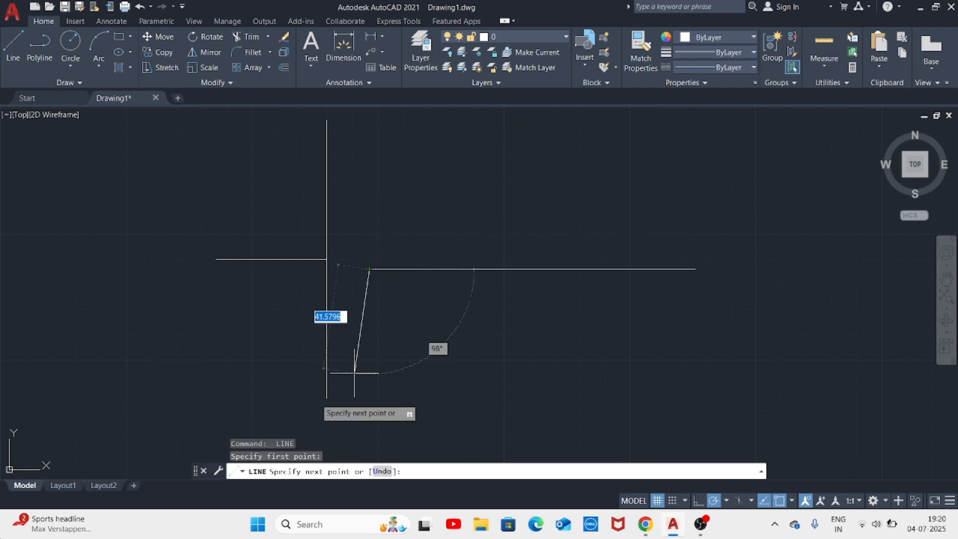
{"action": "left_click", "coordinate": [499, 137]}
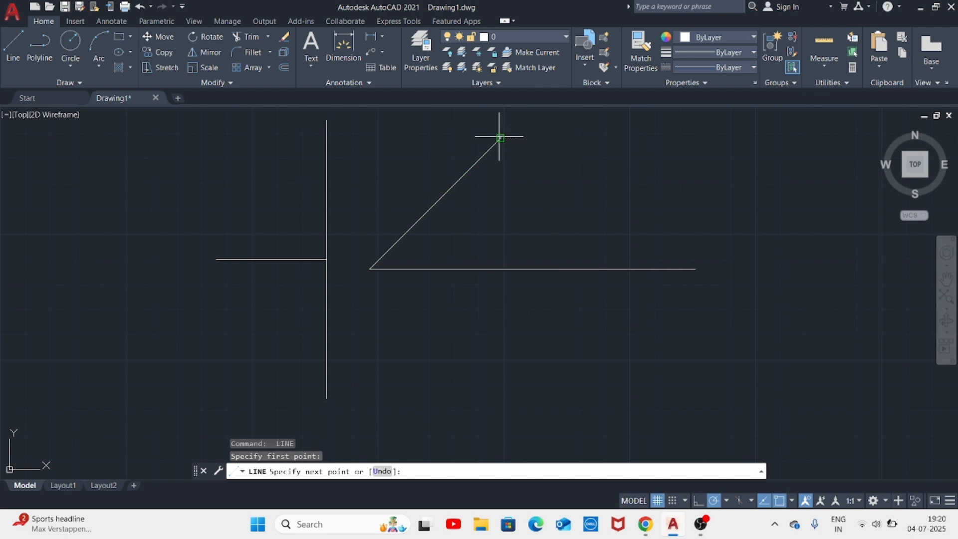
{"action": "key", "text": "Return"}
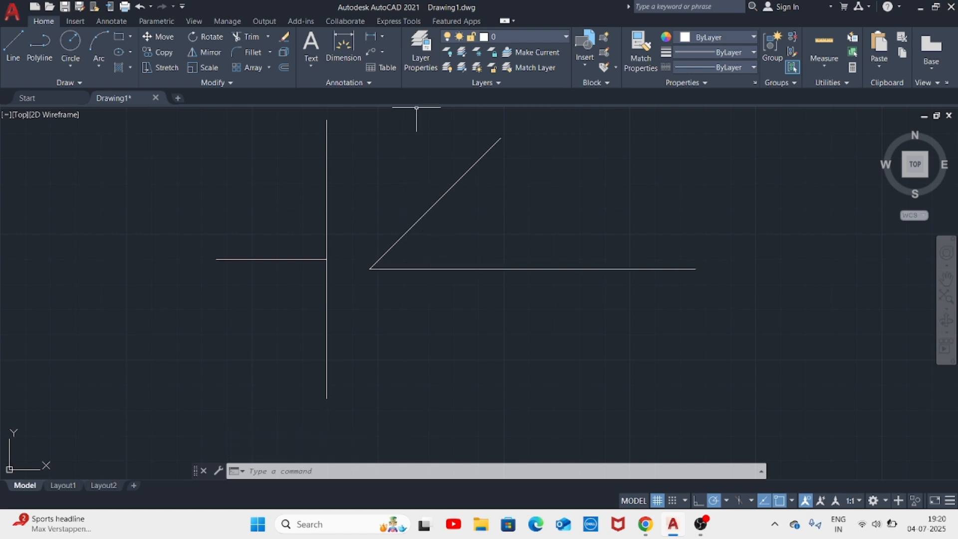
- Add a linear dimension to the long horizontal line and place it just below the line
{"action": "left_click", "coordinate": [383, 39]}
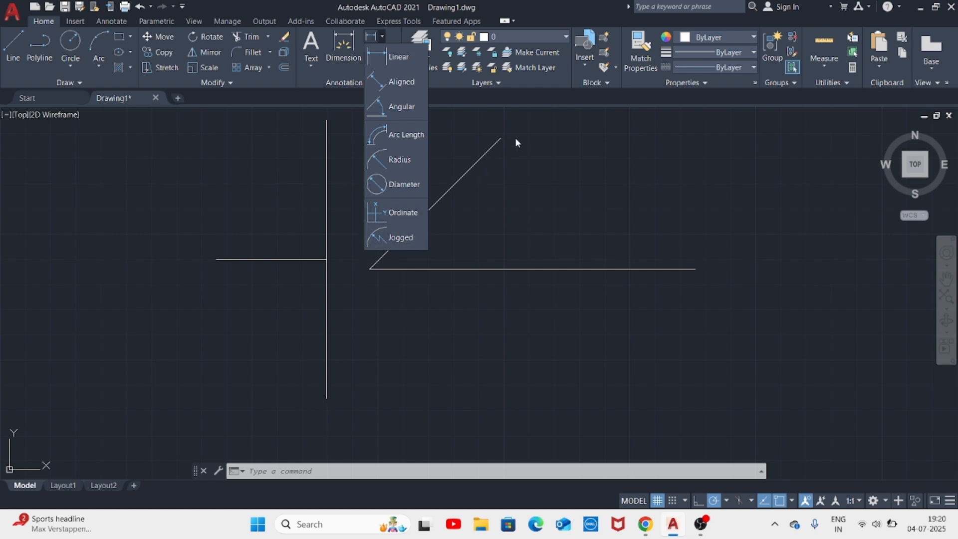
{"action": "left_click", "coordinate": [392, 59]}
{"action": "left_click", "coordinate": [370, 268]}
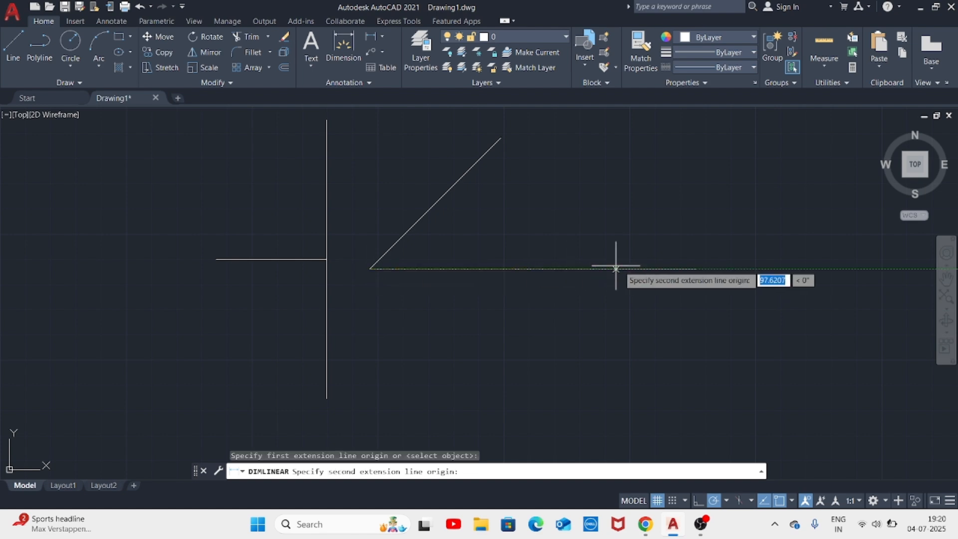
{"action": "left_click", "coordinate": [693, 269]}
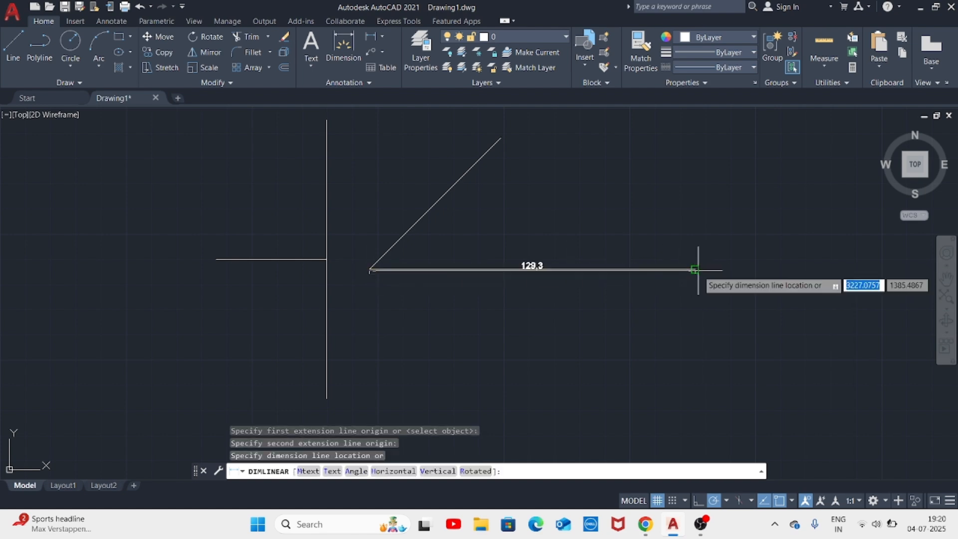
{"action": "left_click", "coordinate": [695, 292]}
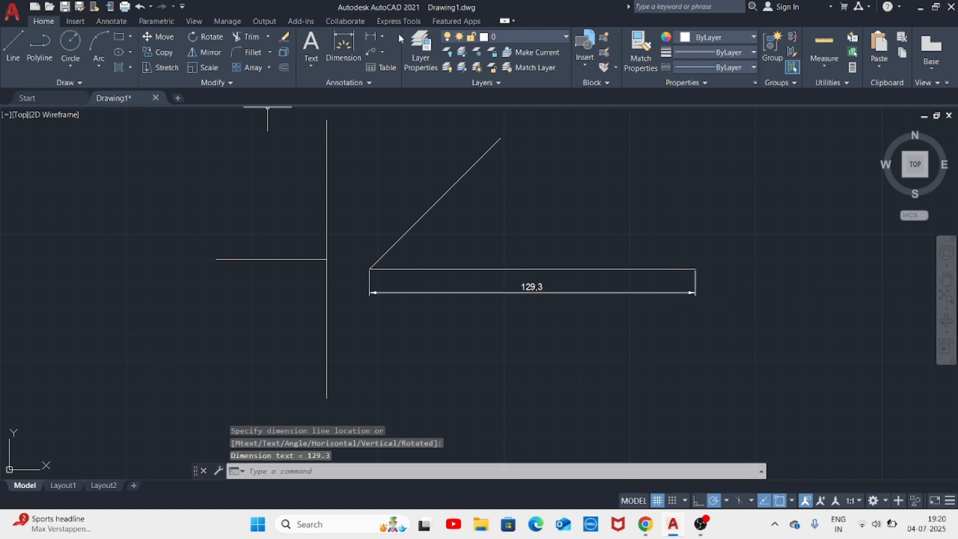
- Add an aligned dimension to the inclined line and place it on the line's upper-left side
{"action": "left_click", "coordinate": [380, 34]}
{"action": "left_click", "coordinate": [381, 83]}
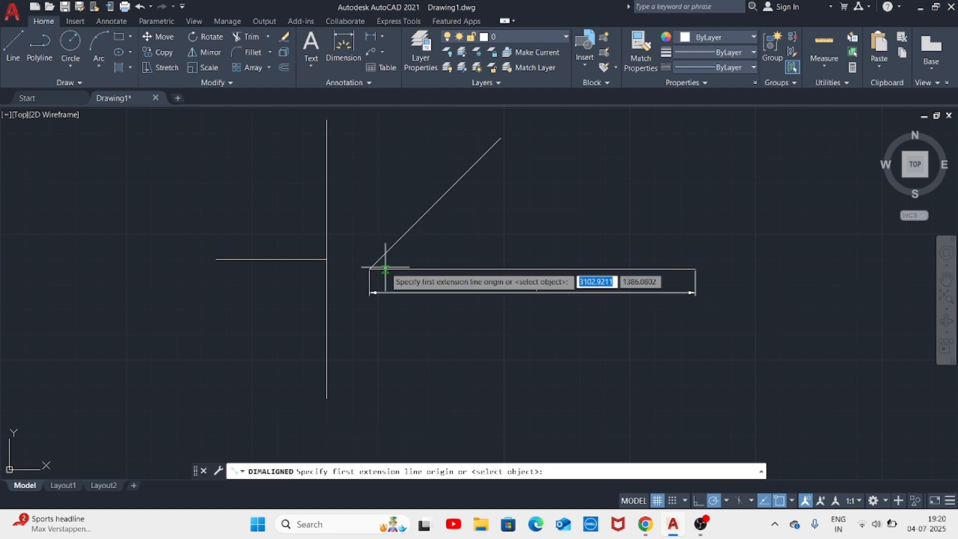
{"action": "left_click", "coordinate": [369, 269]}
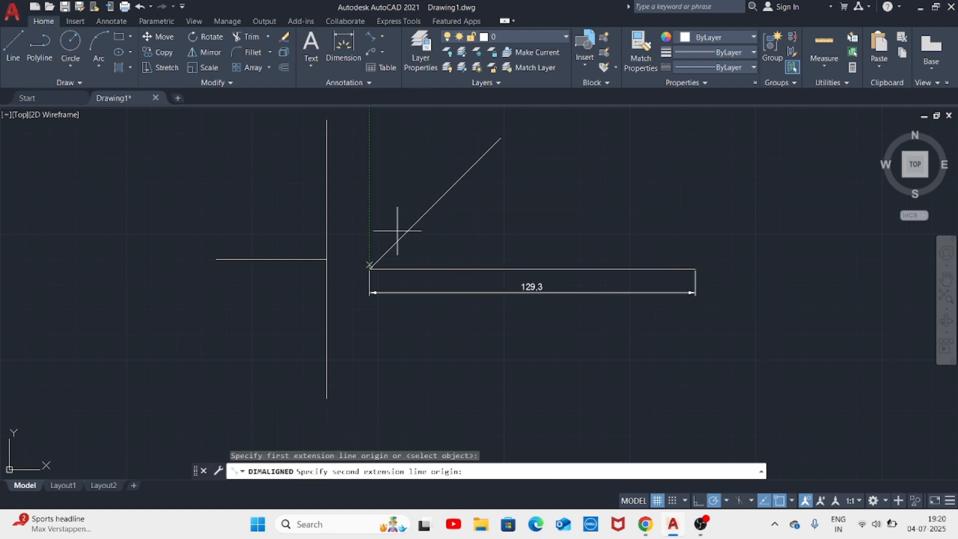
{"action": "left_click", "coordinate": [500, 138]}
{"action": "left_click", "coordinate": [466, 122]}
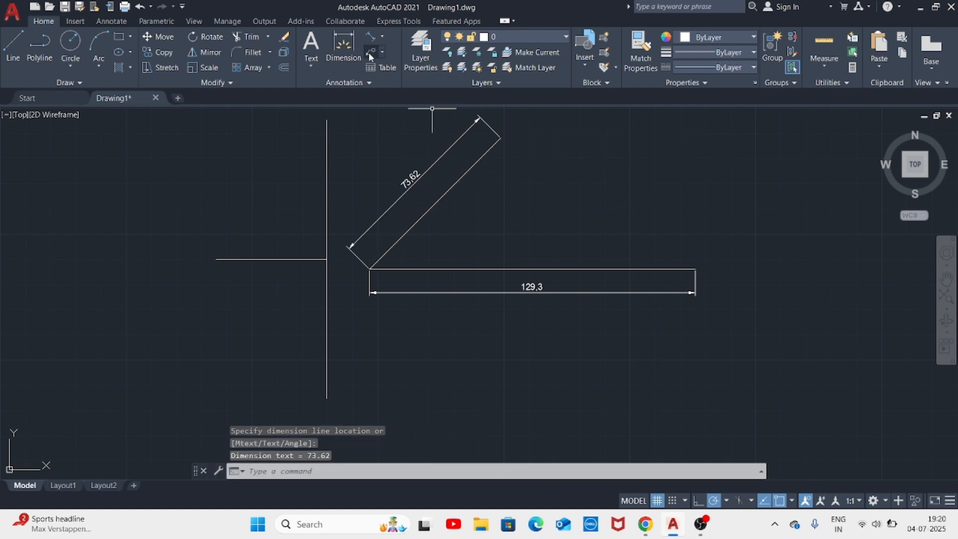
- Add an angular dimension between the inclined line and the long horizontal line, placing its arc just inside their shared corner
{"action": "left_click", "coordinate": [382, 38]}
{"action": "left_click", "coordinate": [398, 113]}
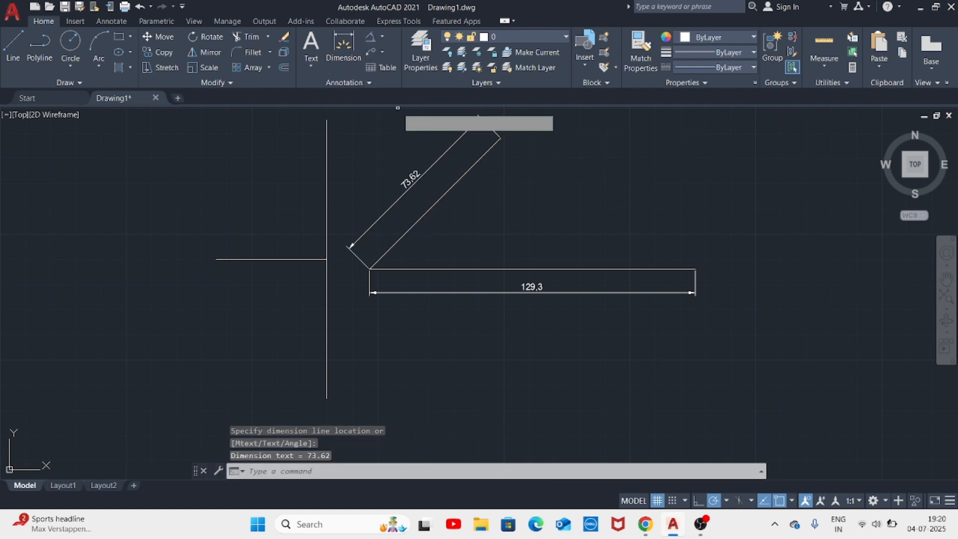
{"action": "left_click", "coordinate": [398, 240]}
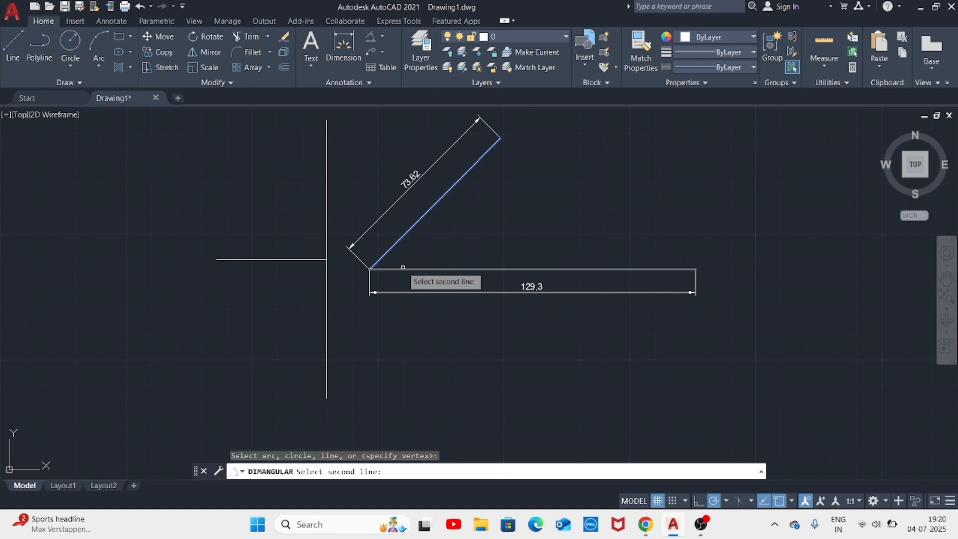
{"action": "left_click", "coordinate": [414, 270]}
{"action": "left_click", "coordinate": [408, 252]}
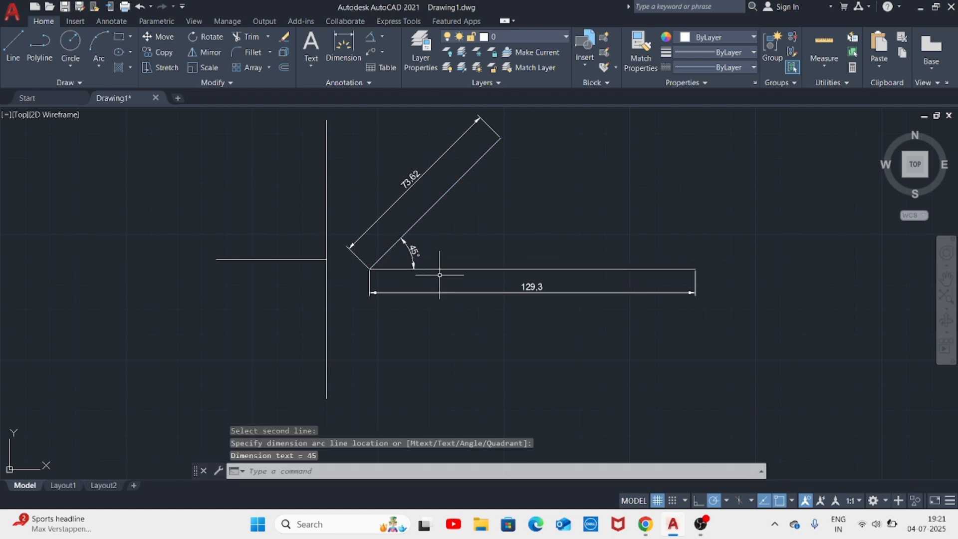
{"action": "key", "text": "Escape"}
{"action": "key", "text": "Escape"}
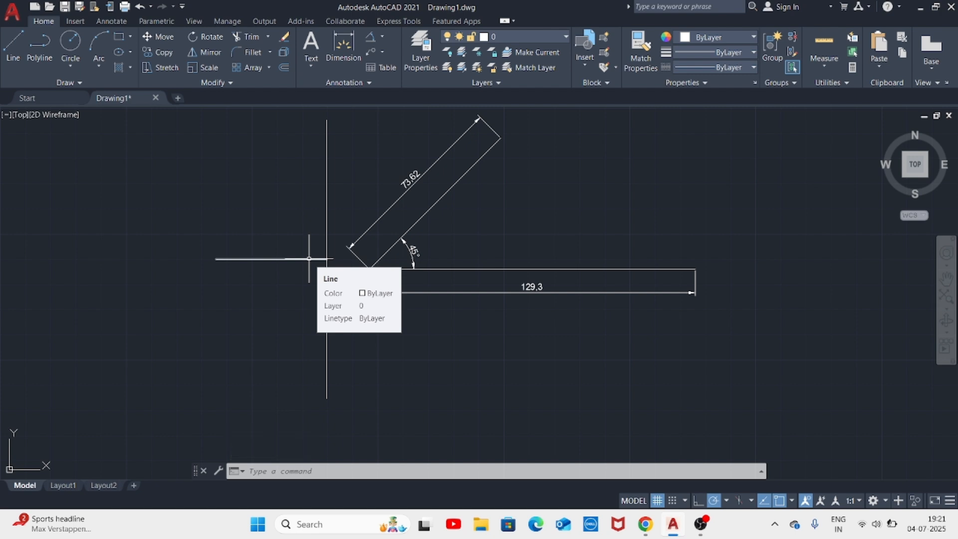
- Select all the lines and dimensions in the drawing and erase them
{"action": "middle_click_drag", "start_coordinate": [644, 237], "coordinate": [446, 264]}
{"action": "mouse_move", "coordinate": [141, 128]}
{"action": "left_mouse_down"}
{"action": "mouse_move", "coordinate": [18, 207]}
{"action": "mouse_move", "coordinate": [128, 401]}
{"action": "mouse_move", "coordinate": [466, 381]}
{"action": "mouse_move", "coordinate": [513, 175]}
{"action": "mouse_move", "coordinate": [434, 155]}
{"action": "left_mouse_up"}
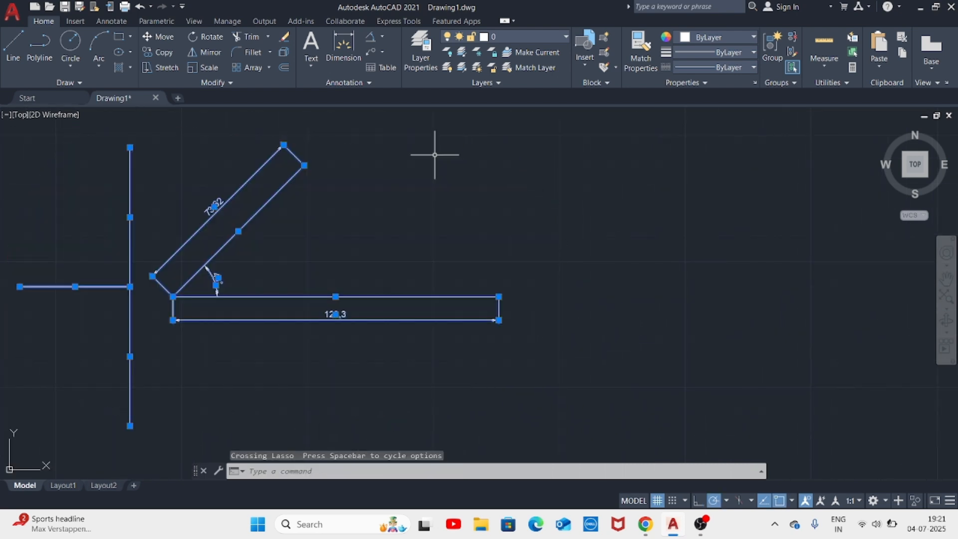
{"action": "key", "text": "Delete"}
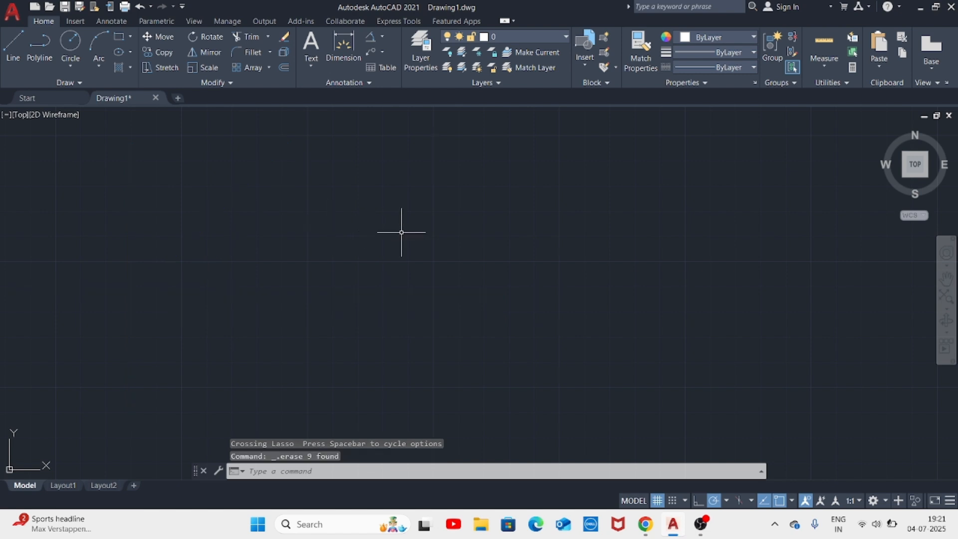
{"action": "key", "text": "Escape"}
{"action": "key", "text": "Escape"}
{"action": "key", "text": "Escape"}
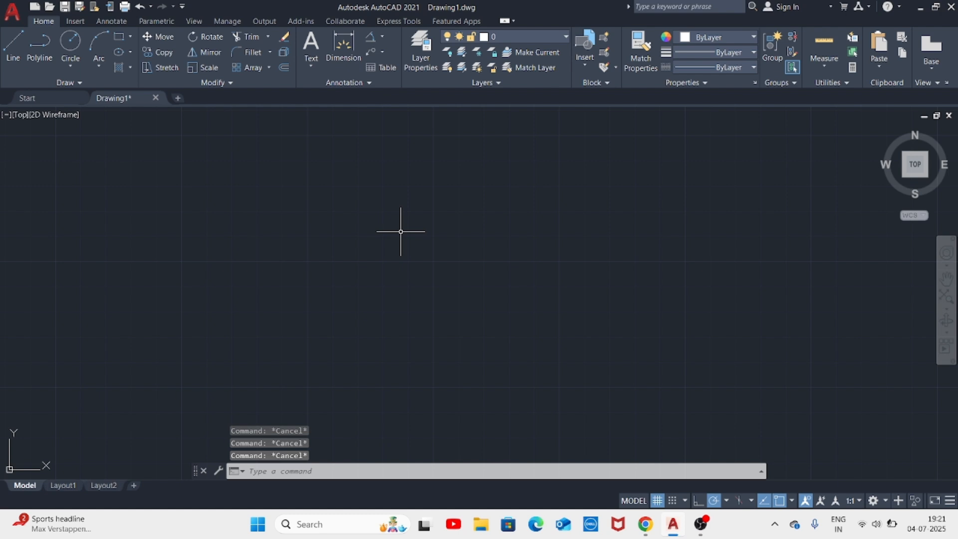
- Set the drawing units' length precision to 0, keeping International as the lighting unit
{"action": "type", "text": "un"}
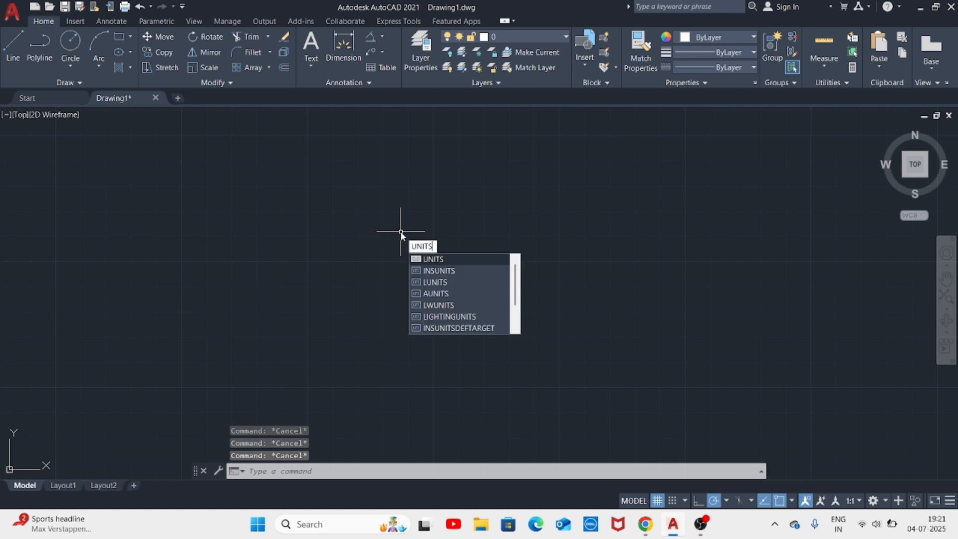
{"action": "key", "text": "Return"}
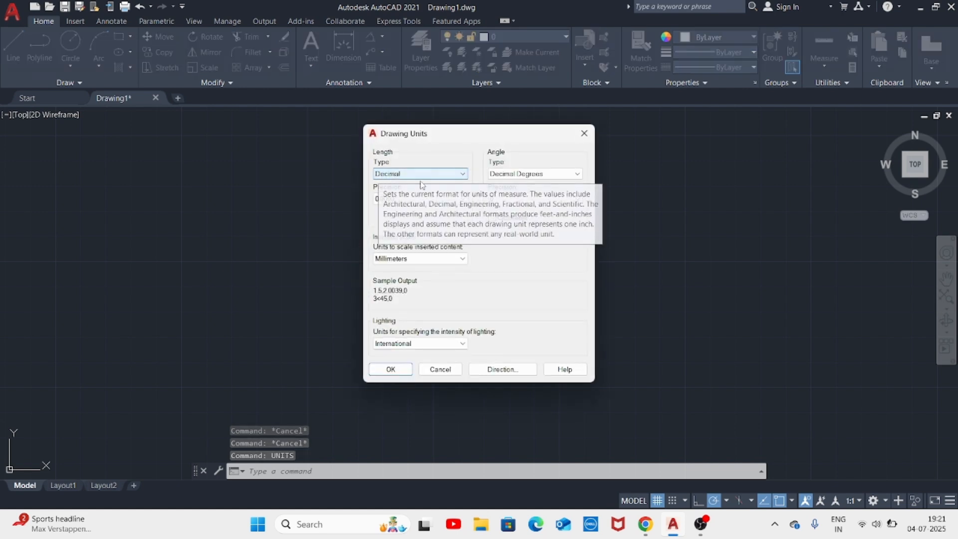
{"action": "left_click", "coordinate": [430, 199]}
{"action": "left_click", "coordinate": [390, 209]}
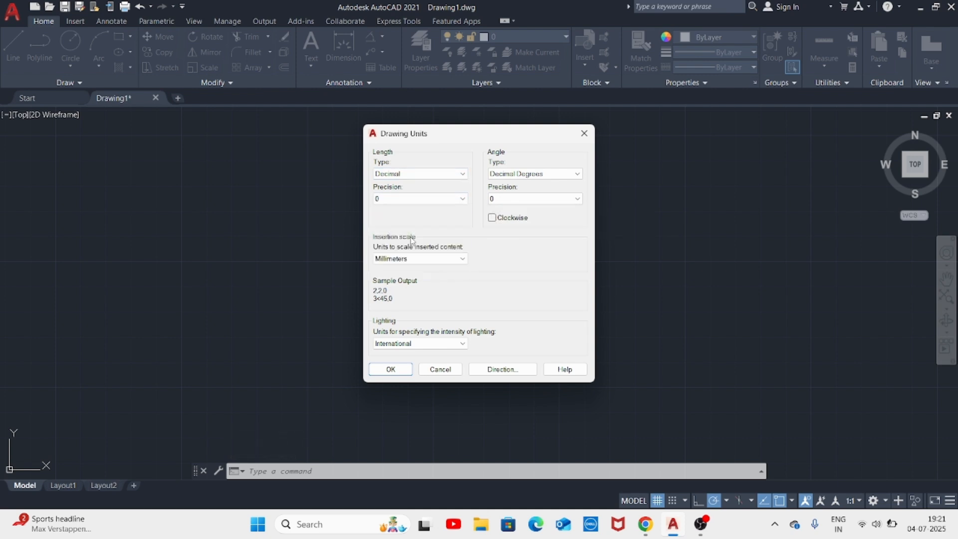
{"action": "left_click", "coordinate": [389, 344]}
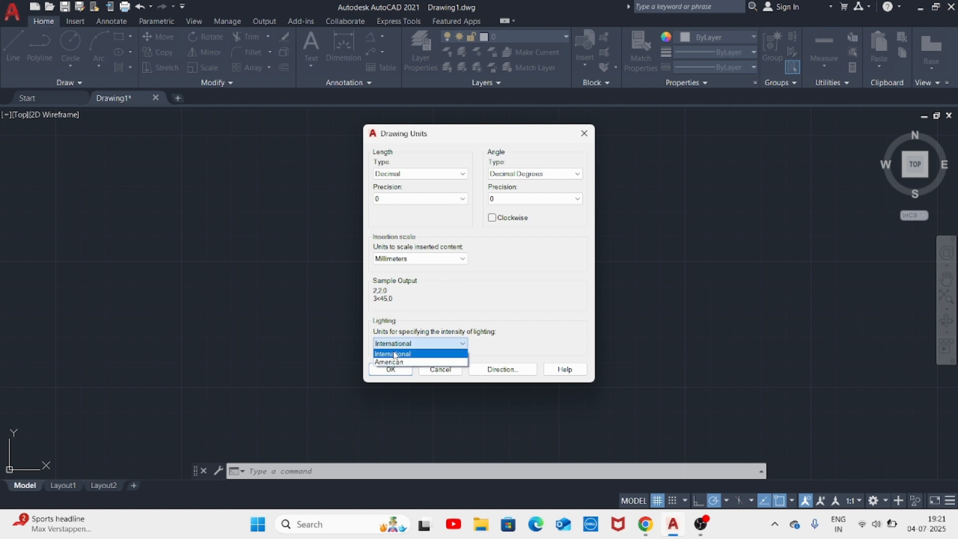
{"action": "left_click", "coordinate": [398, 343]}
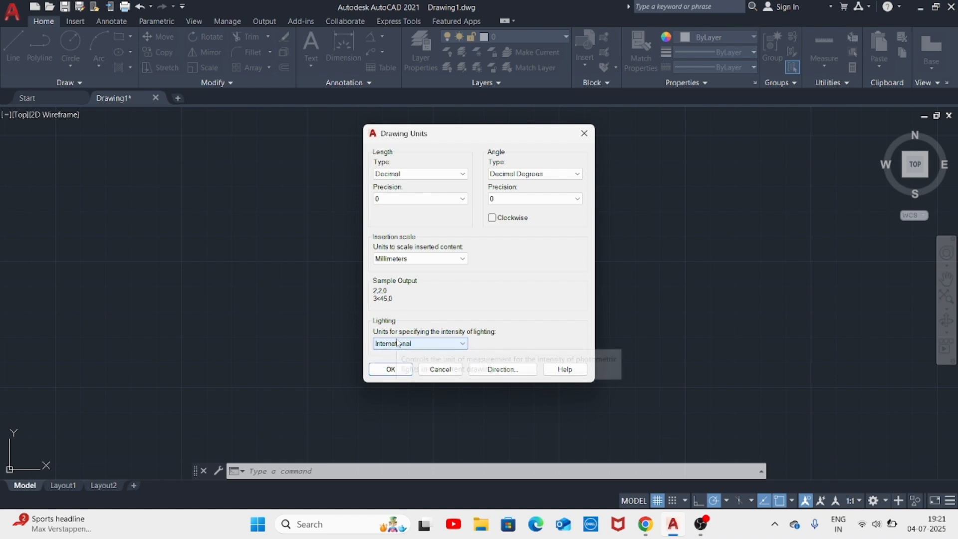
{"action": "left_click", "coordinate": [391, 369]}
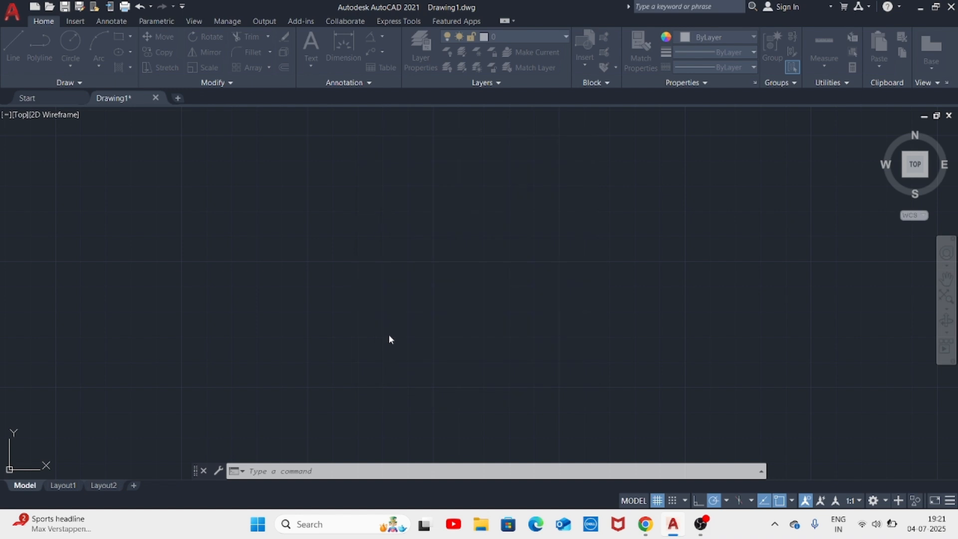
- Set the model space limits with the lower left corner at 0,0 and the upper right corner at 420,297
{"action": "type", "text": "LIMIT"}
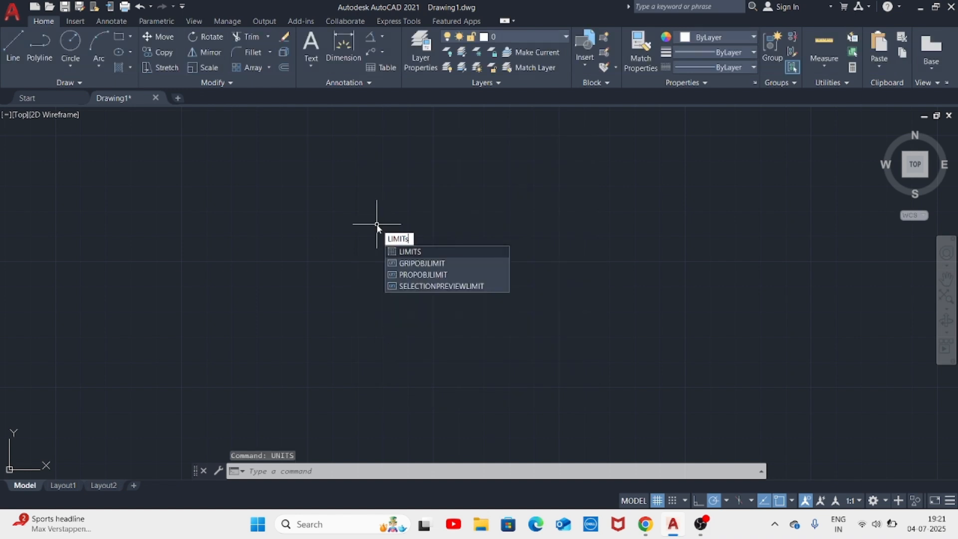
{"action": "type", "text": "S"}
{"action": "key", "text": "Return"}
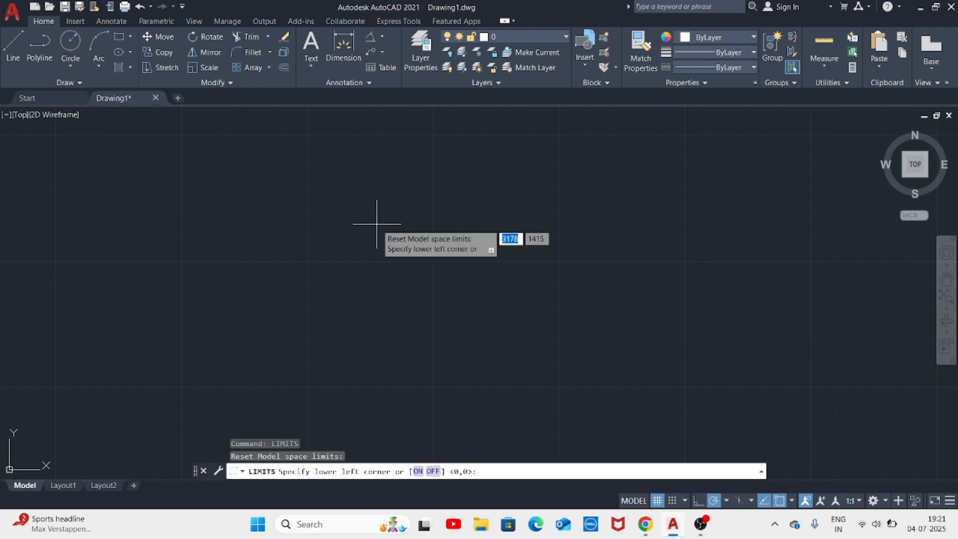
{"action": "type", "text": "0"}
{"action": "key", "text": "Tab"}
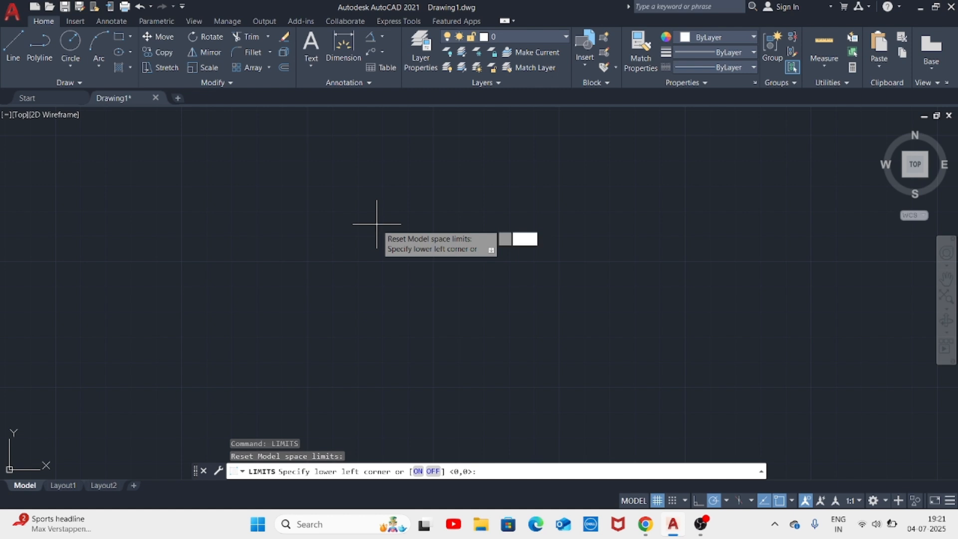
{"action": "type", "text": "0"}
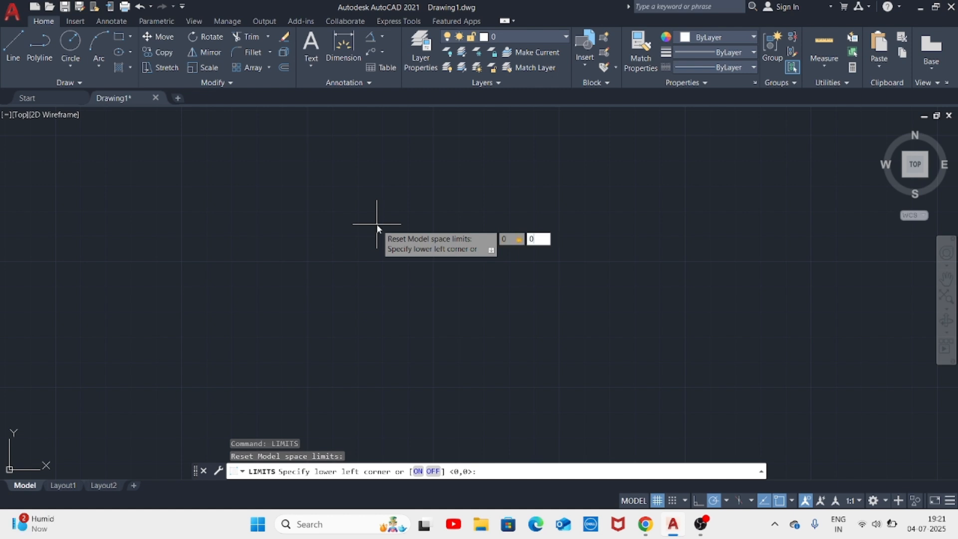
{"action": "key", "text": "Return"}
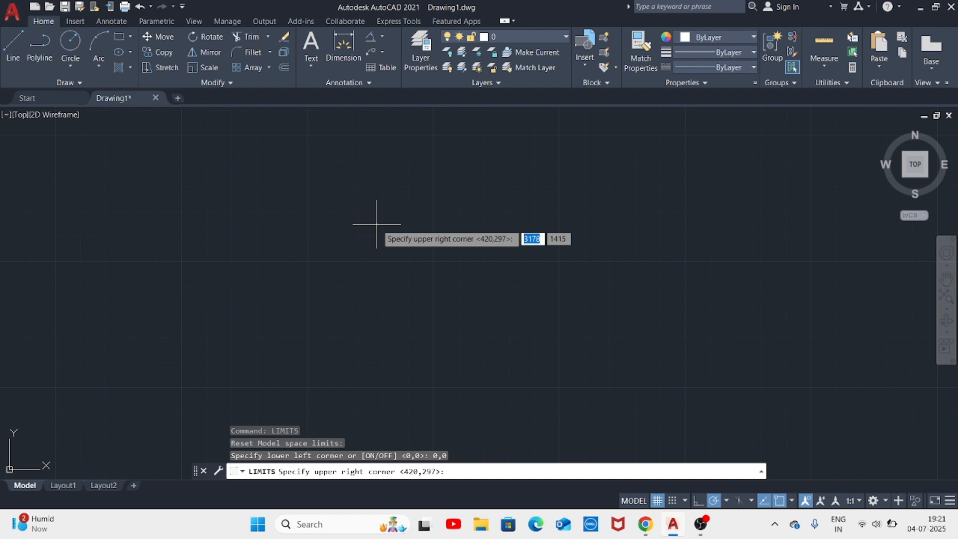
{"action": "type", "text": "420"}
{"action": "key", "text": "Tab"}
{"action": "type", "text": "29"}
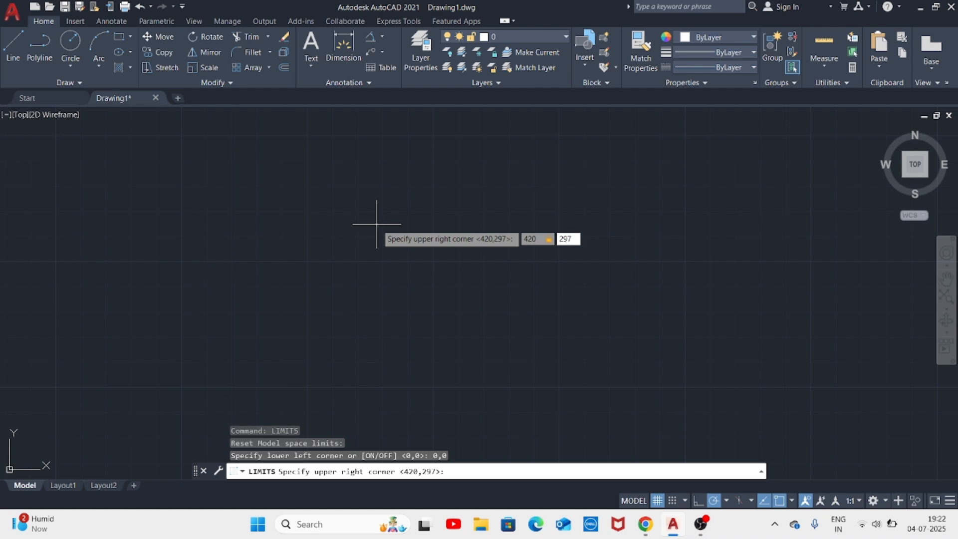
{"action": "key", "text": "Return"}
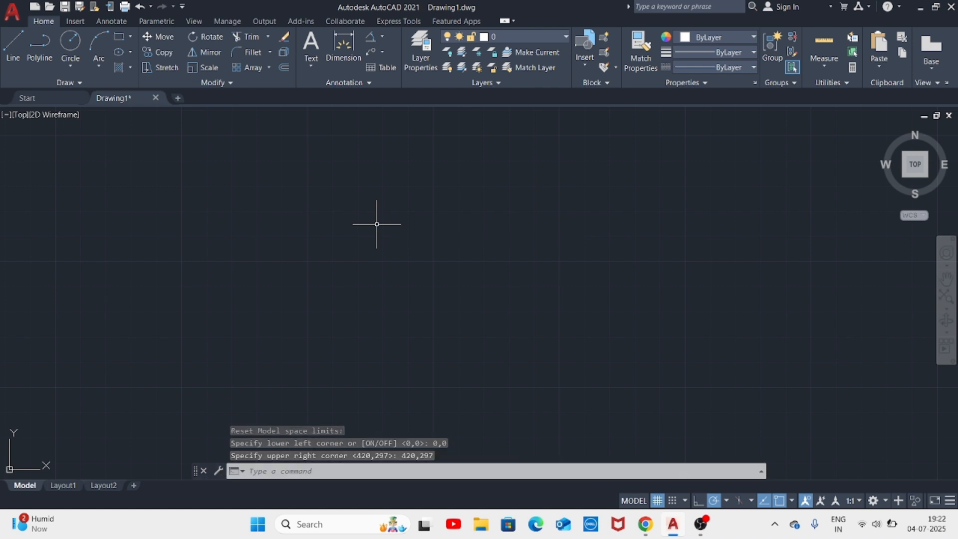
- Run Zoom with the All option to fit the drawing limits in the view
{"action": "type", "text": "Z"}
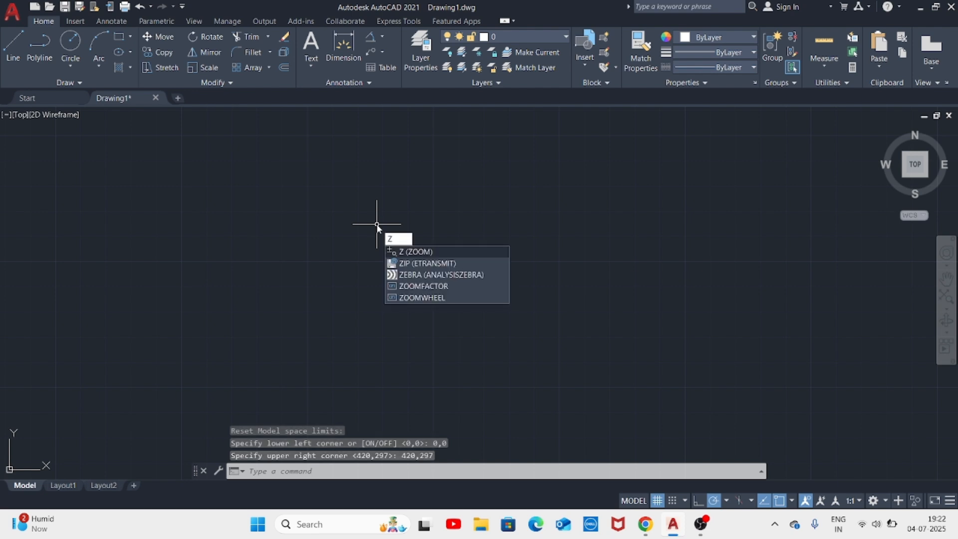
{"action": "key", "text": "Return"}
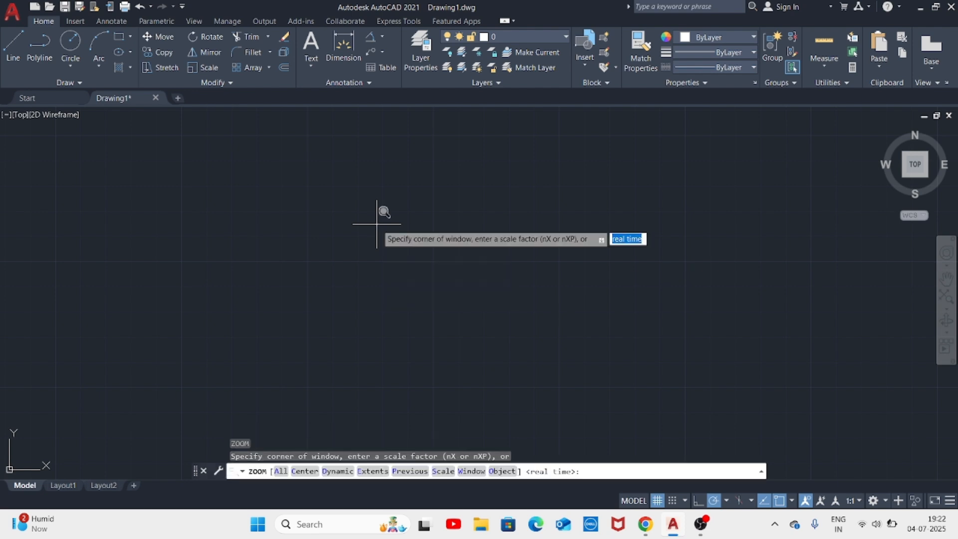
{"action": "type", "text": "a"}
{"action": "key", "text": "Return"}
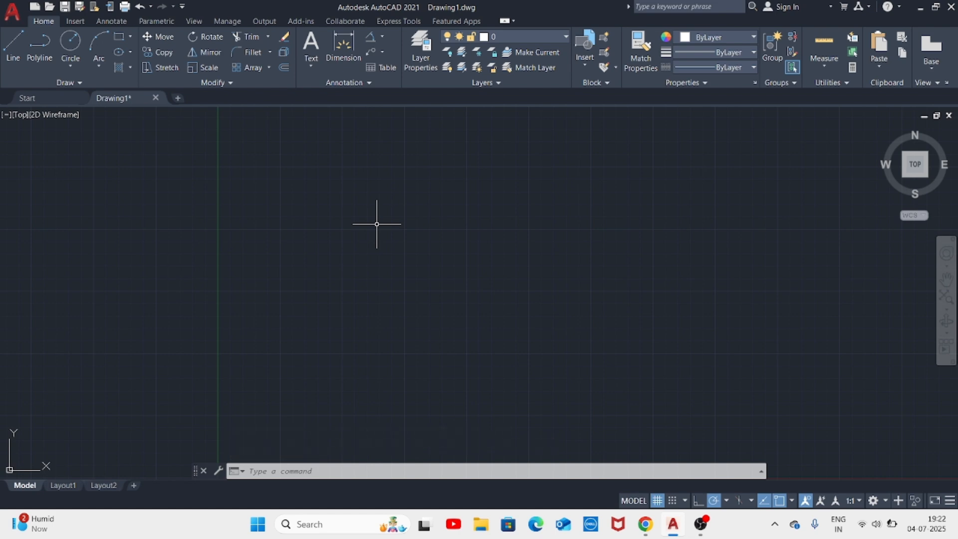
- Modify the ISO-25 dimension style so linear dimensions use a primary unit precision of 0
{"action": "type", "text": "dimsty"}
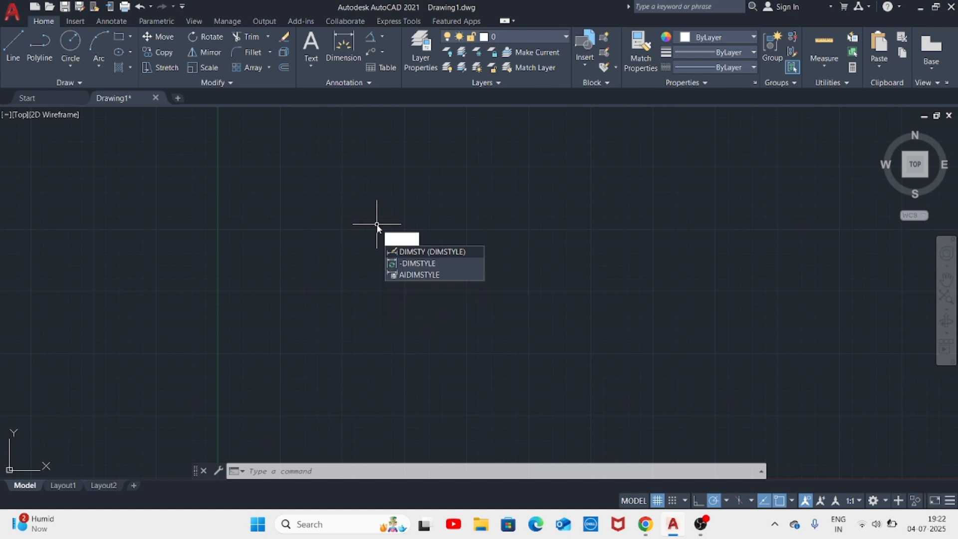
{"action": "key", "text": "Return"}
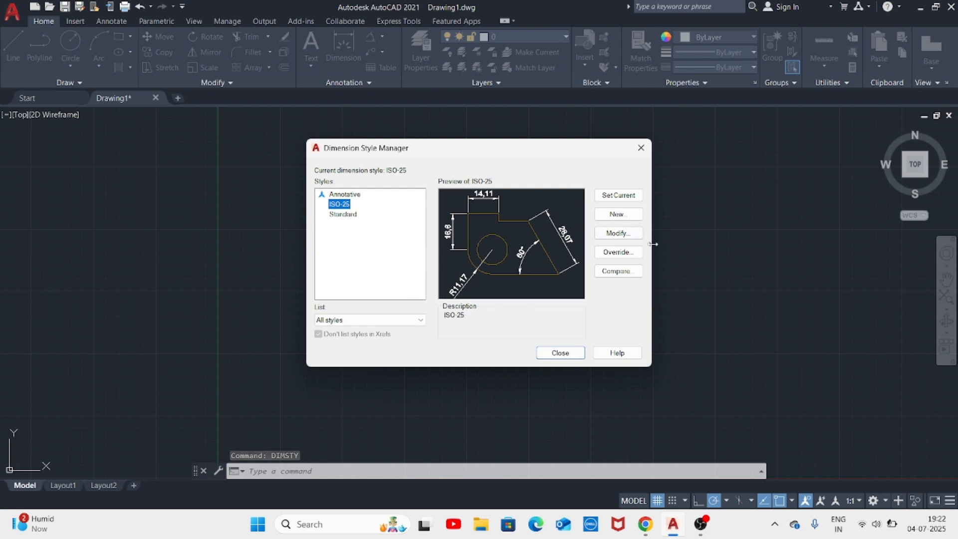
{"action": "left_click", "coordinate": [618, 233]}
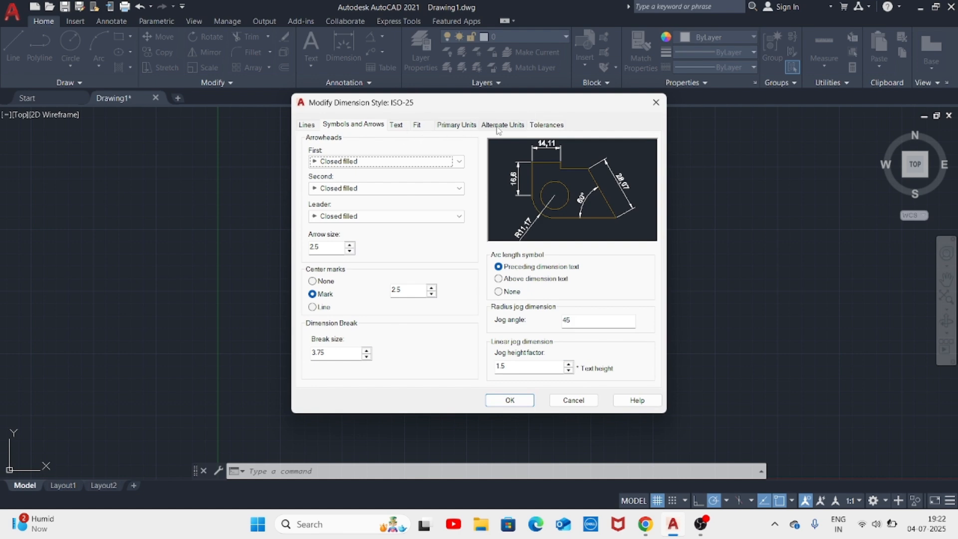
{"action": "left_click", "coordinate": [457, 126]}
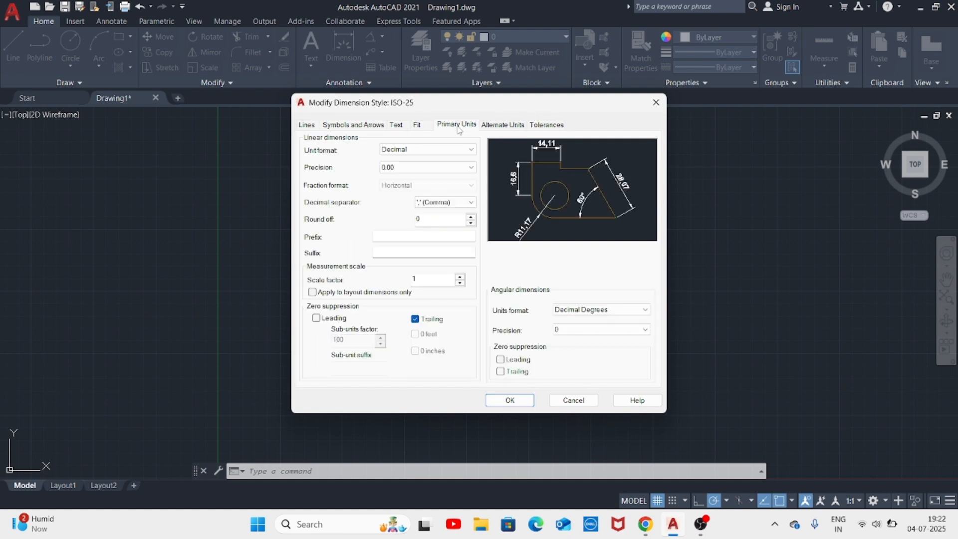
{"action": "left_click", "coordinate": [415, 168]}
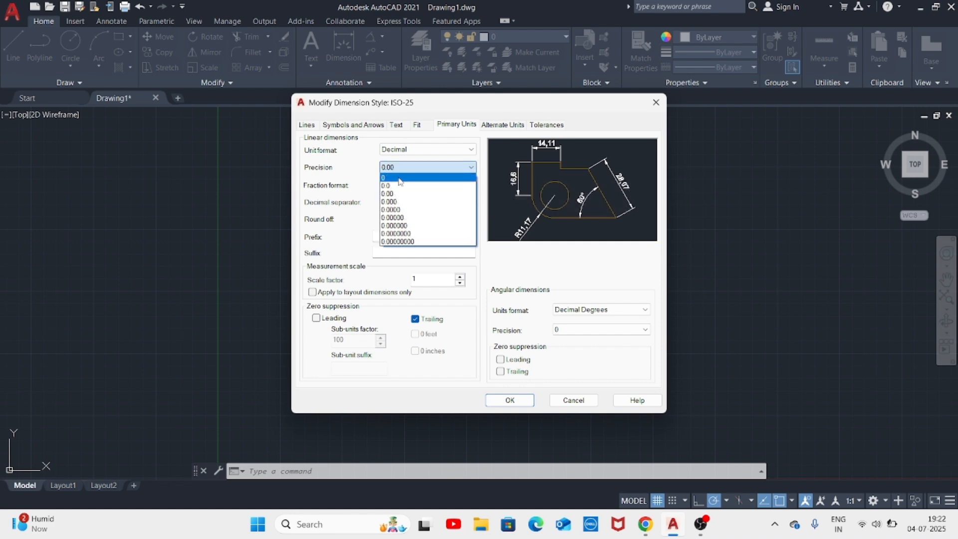
{"action": "left_click", "coordinate": [399, 178]}
- Set the ISO-25 dimension style's text height and arrow size to 3, and save the style changes
{"action": "left_click", "coordinate": [400, 126]}
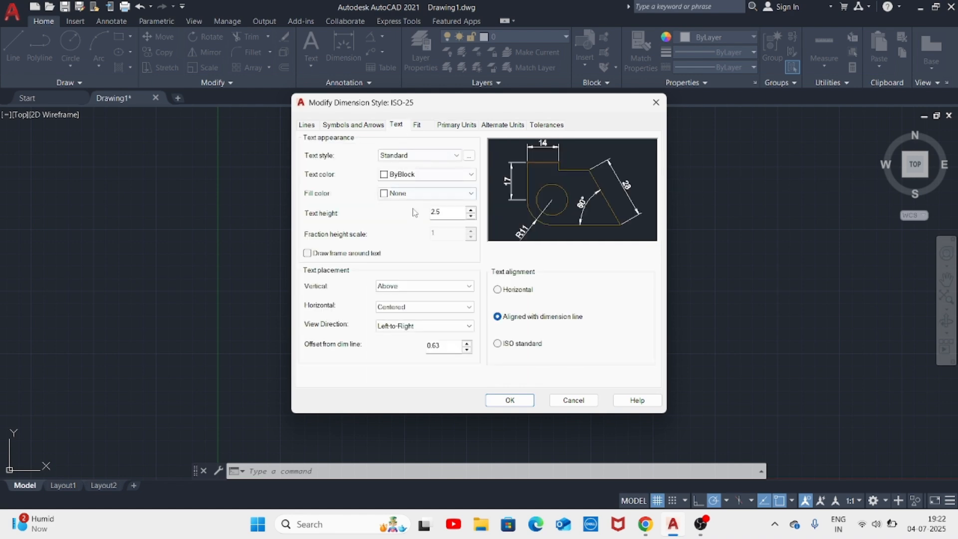
{"action": "left_click_drag", "start_coordinate": [453, 210], "coordinate": [425, 210]}
{"action": "type", "text": "3"}
{"action": "left_click", "coordinate": [367, 124]}
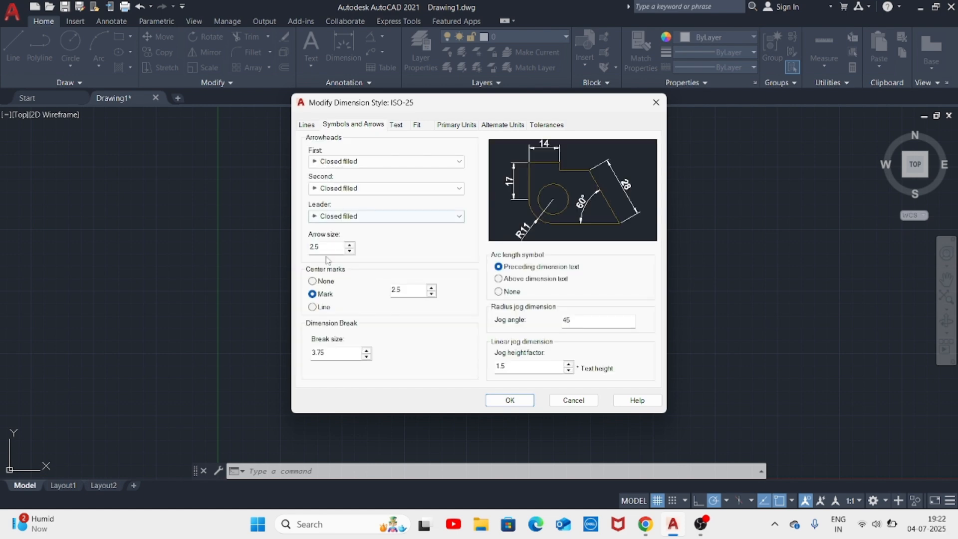
{"action": "left_click_drag", "start_coordinate": [332, 247], "coordinate": [263, 248]}
{"action": "type", "text": "3"}
{"action": "left_click", "coordinate": [507, 400]}
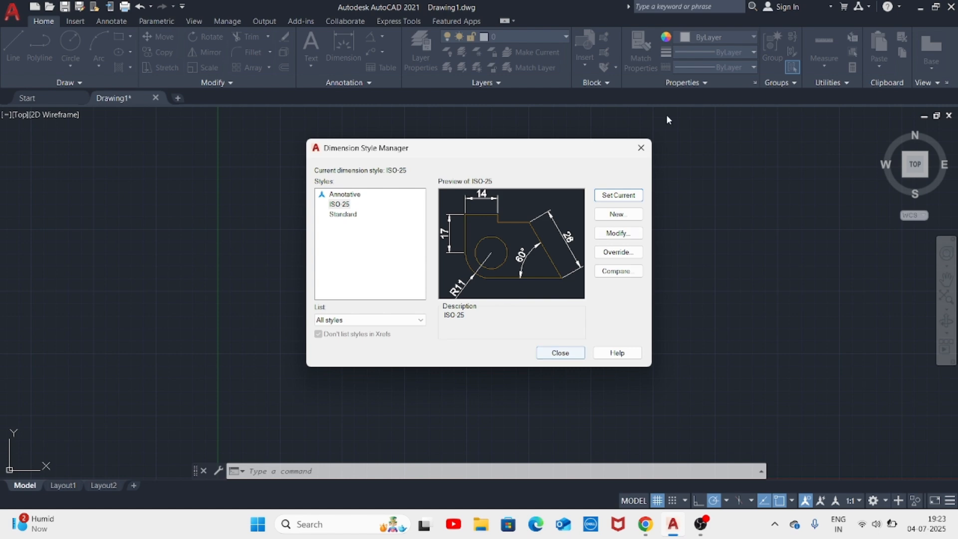
{"action": "left_click", "coordinate": [558, 351]}
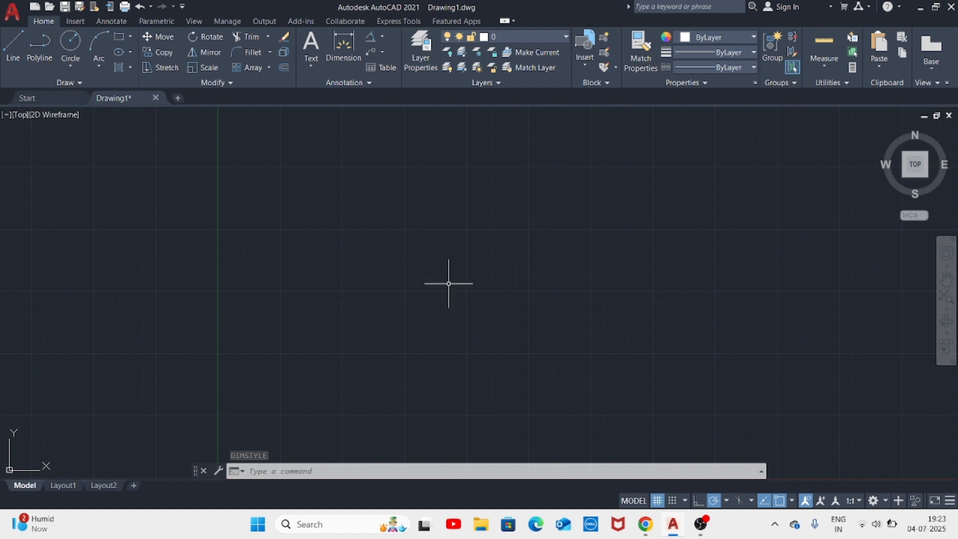
- Draw a single long horizontal line across the middle of the empty drawing area
{"action": "left_click", "coordinate": [15, 55]}
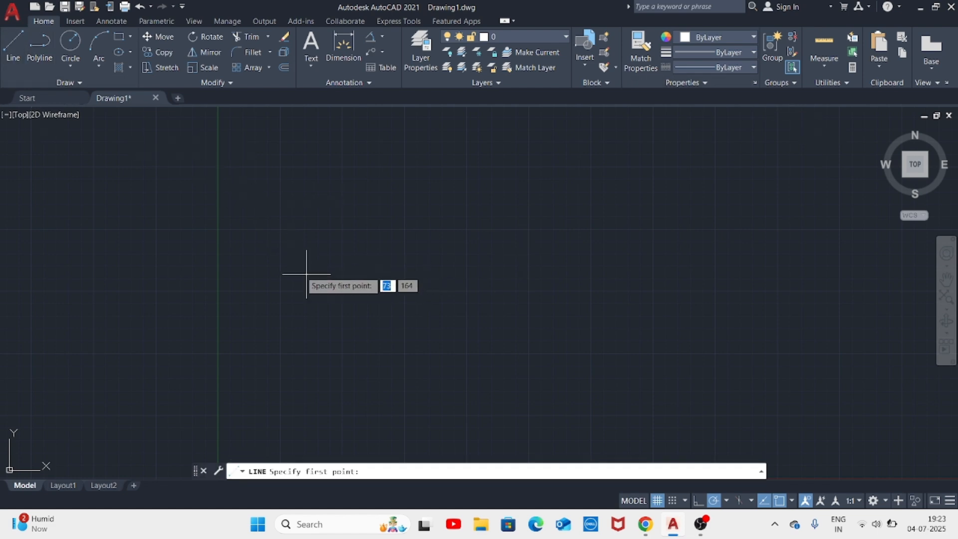
{"action": "left_click", "coordinate": [286, 259]}
{"action": "left_click", "coordinate": [641, 260]}
{"action": "key", "text": "Return"}
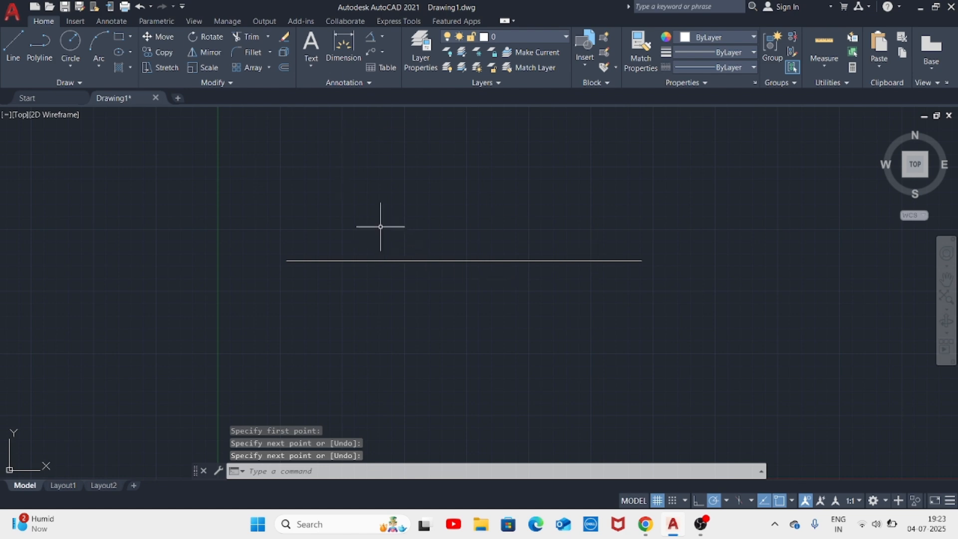
- Place a single point on the horizontal line, about a third of the way along from its left end
{"action": "type", "text": "po"}
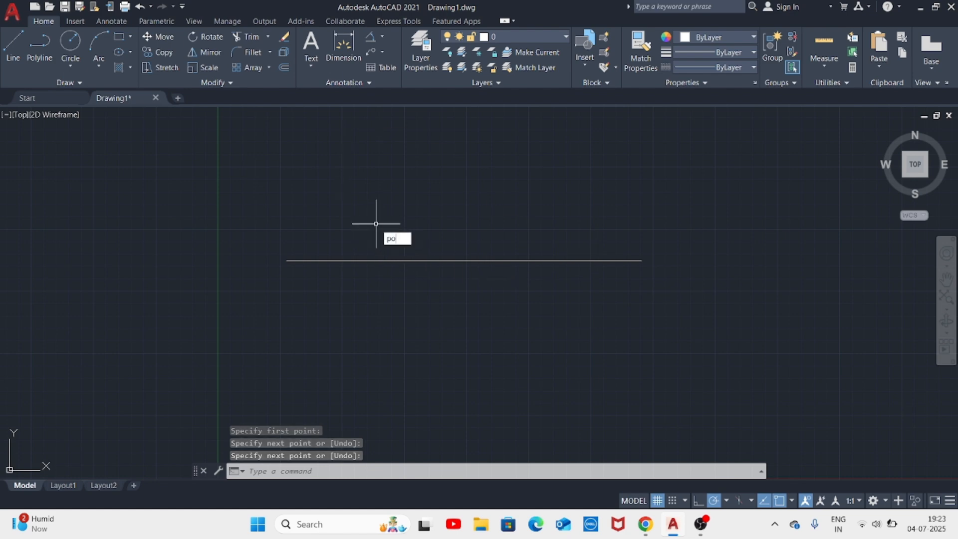
{"action": "key", "text": "Return"}
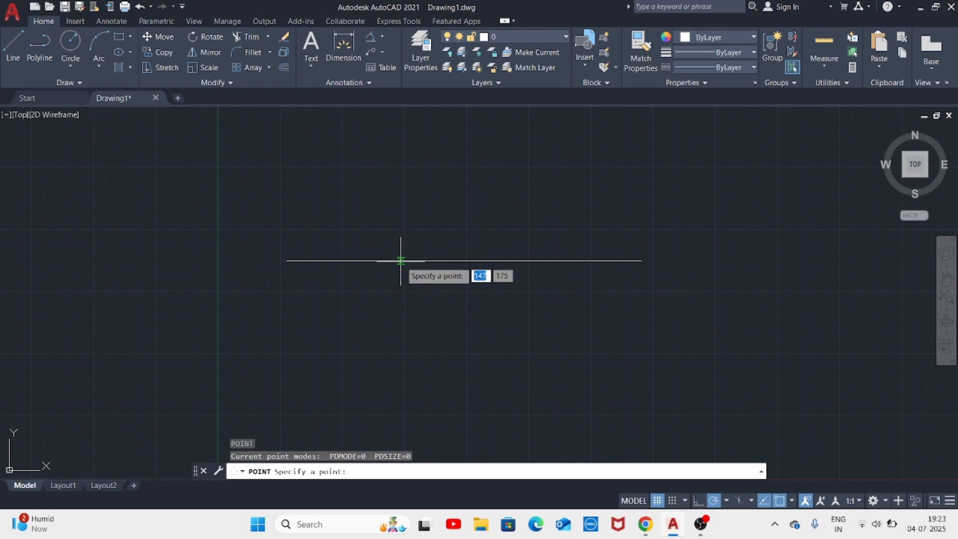
{"action": "left_click", "coordinate": [402, 260]}
{"action": "scroll", "coordinate": [412, 261], "scroll_direction": "up", "scroll_amount": 3}
{"action": "scroll", "coordinate": [338, 256], "scroll_direction": "up", "scroll_amount": 1}
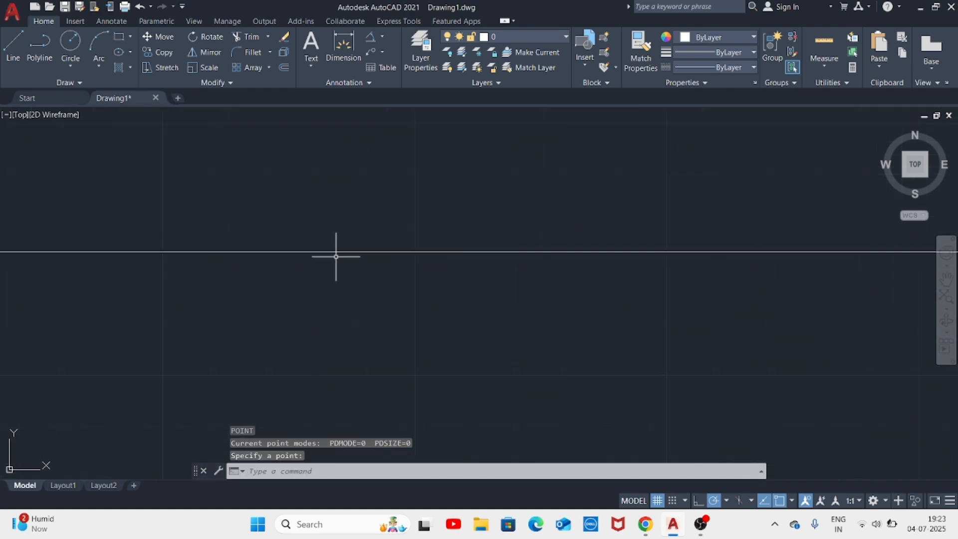
{"action": "scroll", "coordinate": [346, 254], "scroll_direction": "down", "scroll_amount": 1}
{"action": "scroll", "coordinate": [375, 253], "scroll_direction": "down", "scroll_amount": 1}
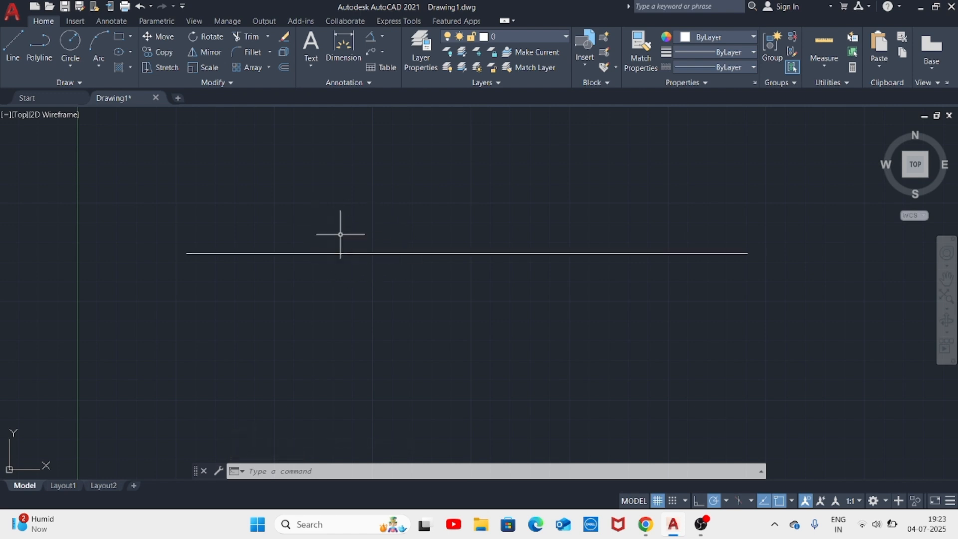
- Set the point style to the circle with an X through it, at size 3 in absolute units
{"action": "type", "text": "PTYPE"}
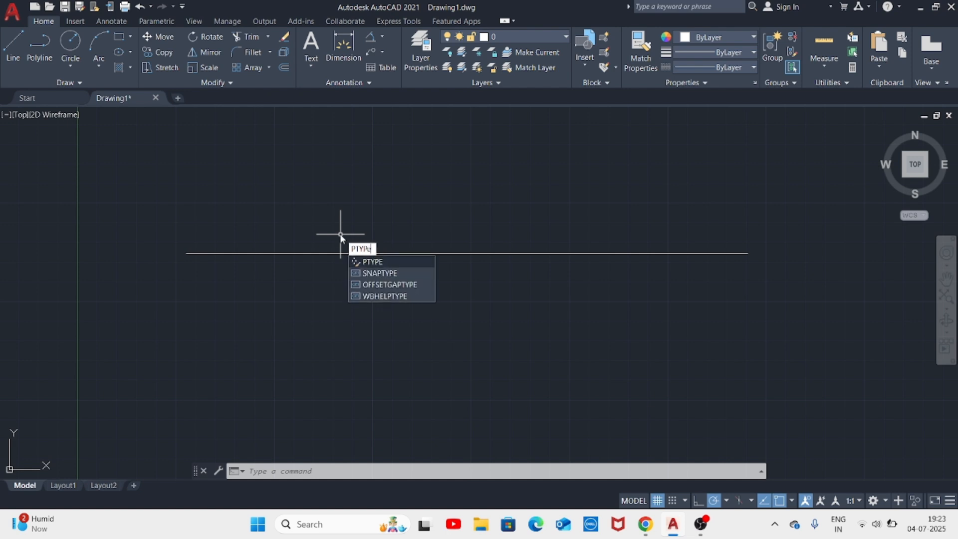
{"action": "key", "text": "Return"}
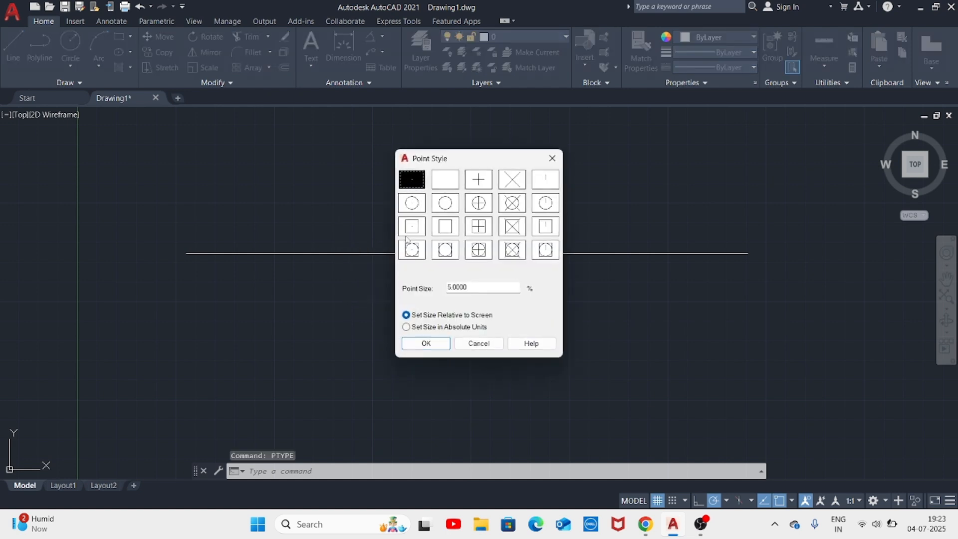
{"action": "left_click", "coordinate": [512, 203]}
{"action": "left_click", "coordinate": [476, 287]}
{"action": "left_click_drag", "start_coordinate": [476, 287], "coordinate": [419, 288]}
{"action": "type", "text": "3"}
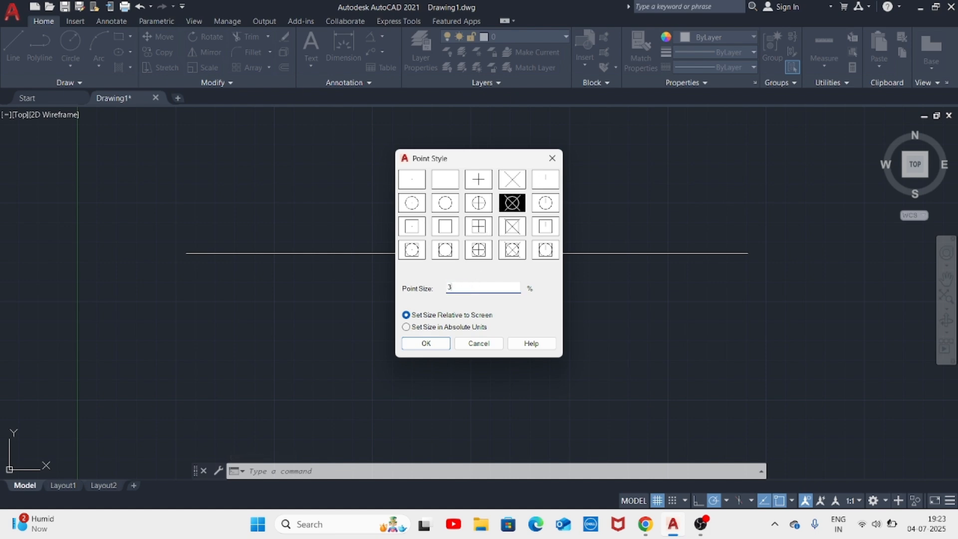
{"action": "left_click", "coordinate": [406, 327]}
{"action": "left_click", "coordinate": [423, 344]}
- Erase the point marker and the long horizontal line
{"action": "scroll", "coordinate": [370, 267], "scroll_direction": "up", "scroll_amount": 5}
{"action": "scroll", "coordinate": [347, 270], "scroll_direction": "down", "scroll_amount": 3}
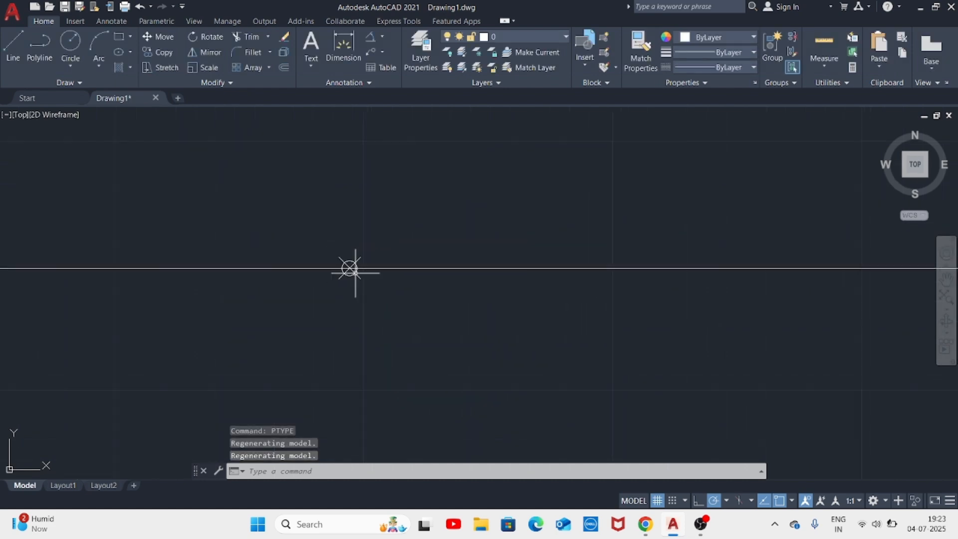
{"action": "left_click", "coordinate": [348, 273]}
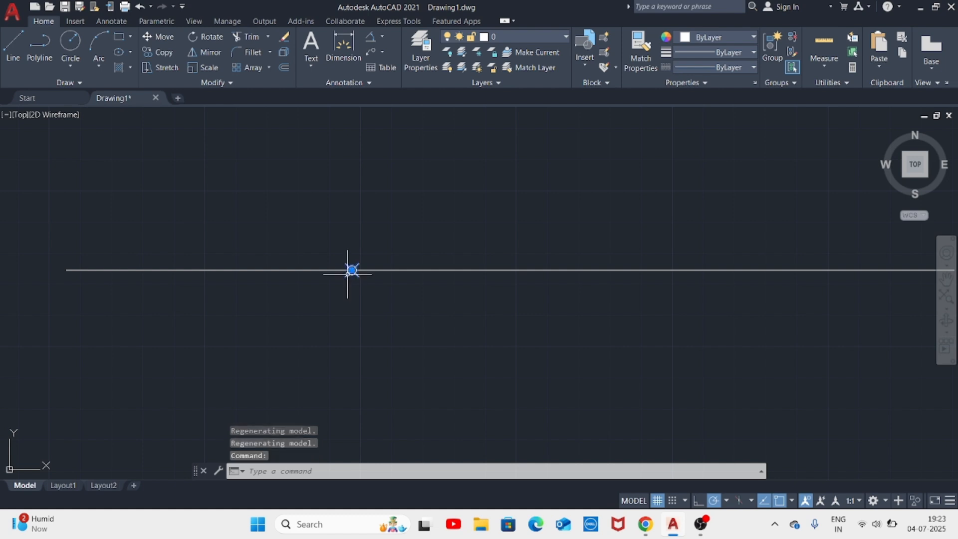
{"action": "key", "text": "Delete"}
{"action": "left_click", "coordinate": [380, 270]}
{"action": "key", "text": "Delete"}
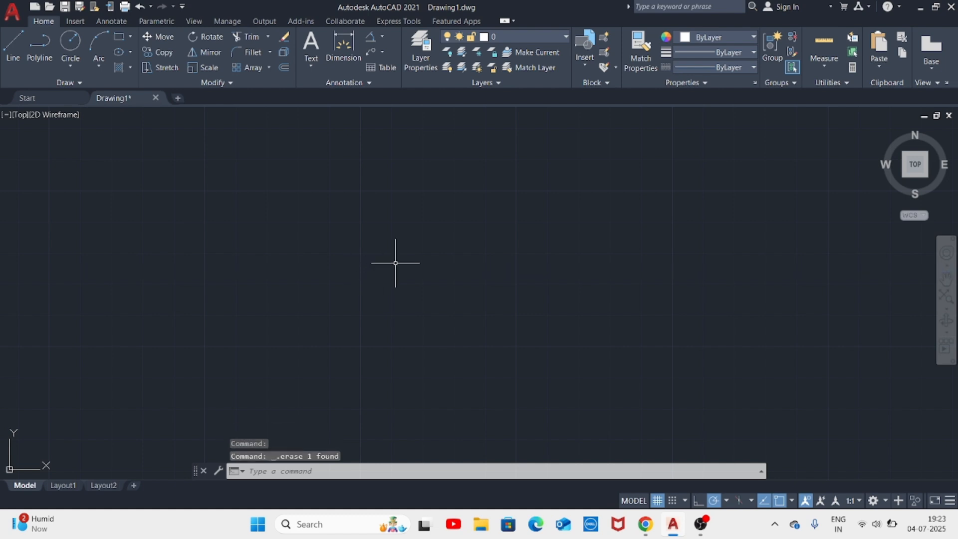
- Place the single-line texts "a" and "b" at separate spots with height 3 and rotation angle 0
{"action": "middle_click_drag", "start_coordinate": [404, 203], "coordinate": [371, 245]}
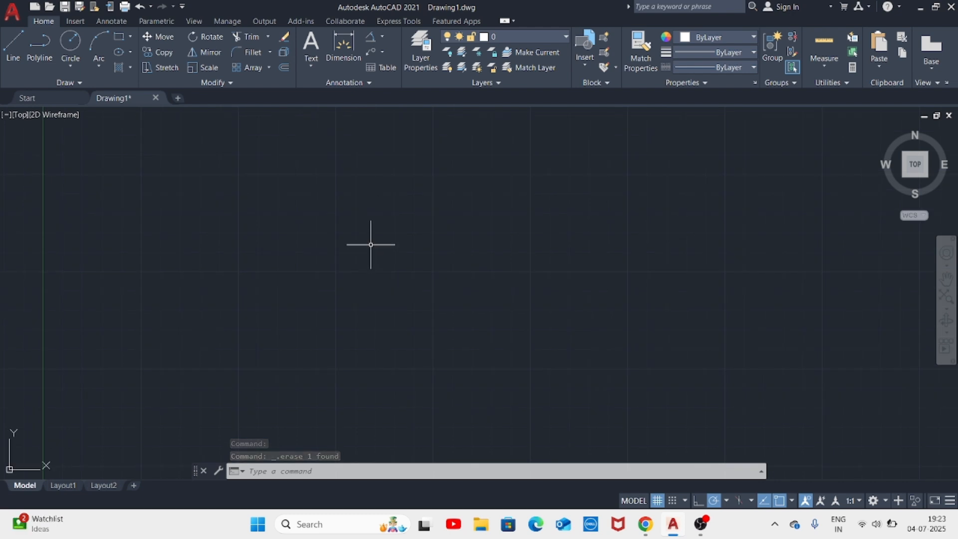
{"action": "type", "text": "te"}
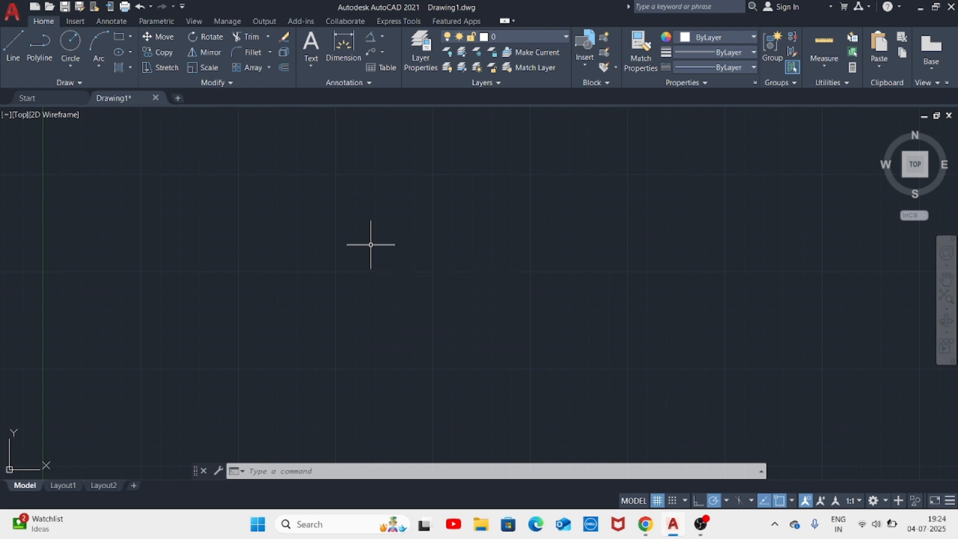
{"action": "key", "text": "Return"}
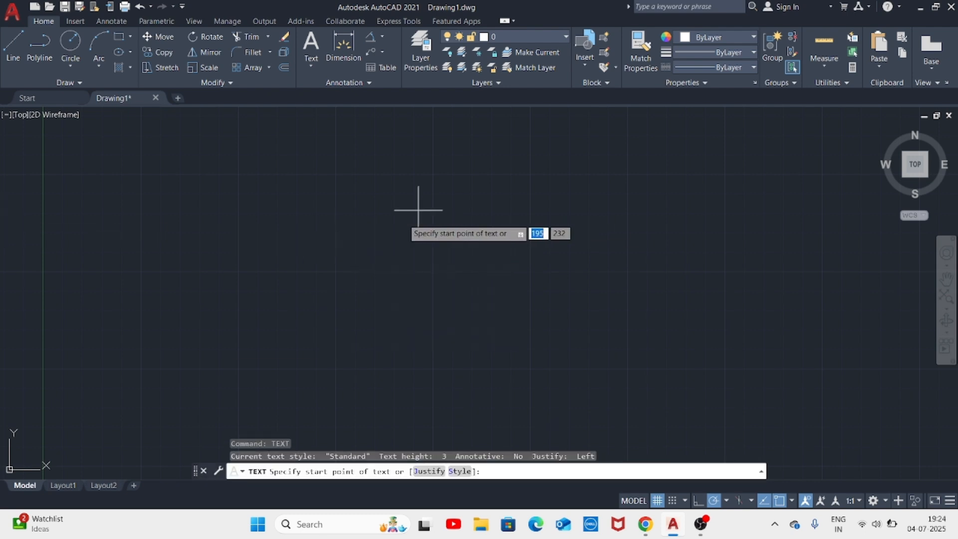
{"action": "left_click", "coordinate": [267, 241]}
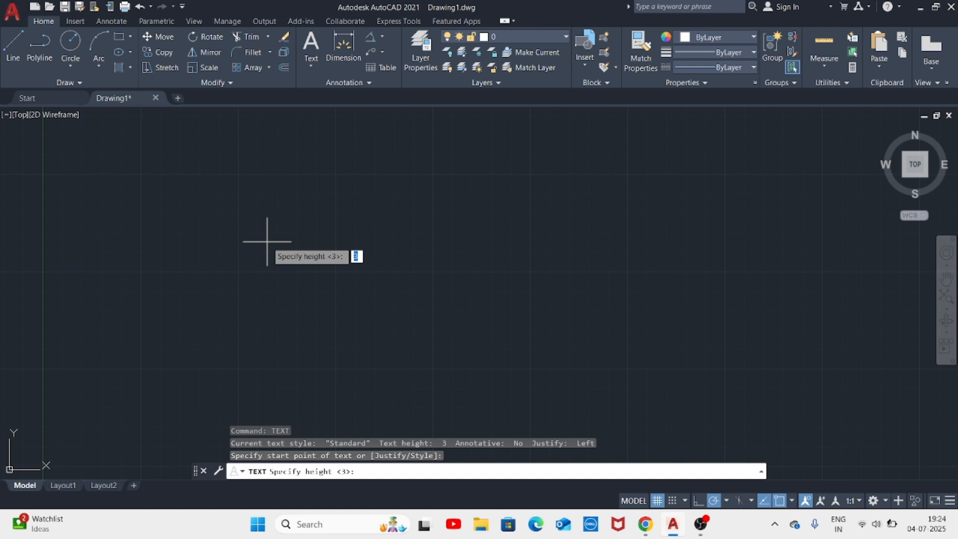
{"action": "type", "text": "3"}
{"action": "key", "text": "Return"}
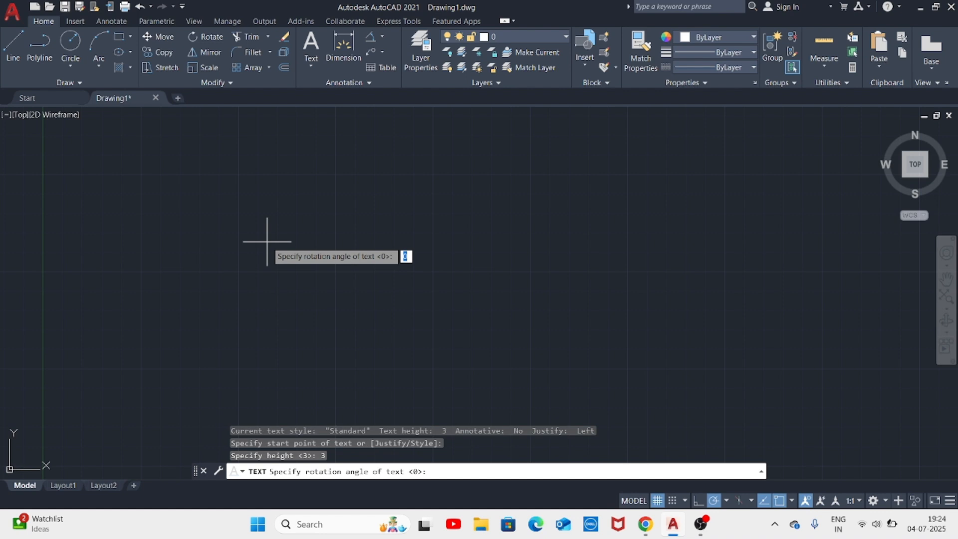
{"action": "key", "text": "Return"}
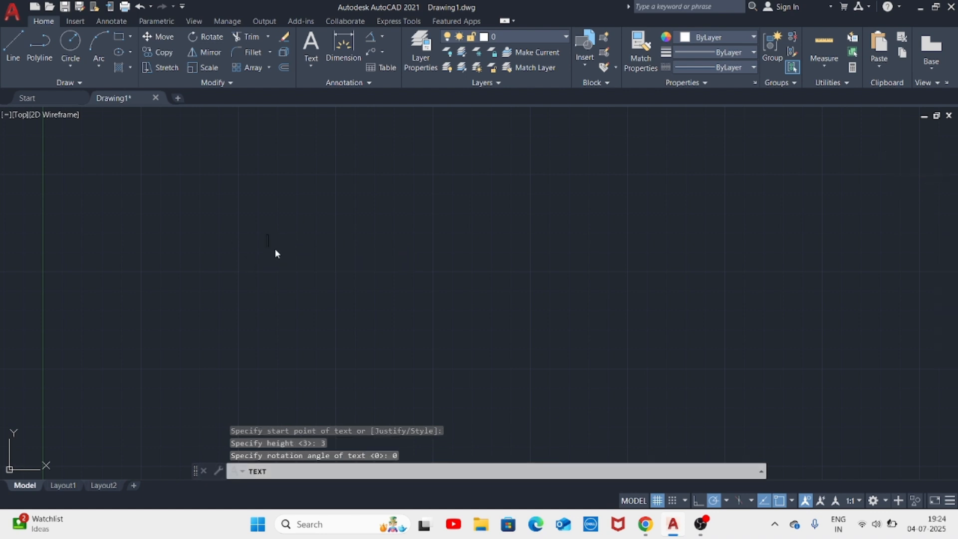
{"action": "type", "text": "a"}
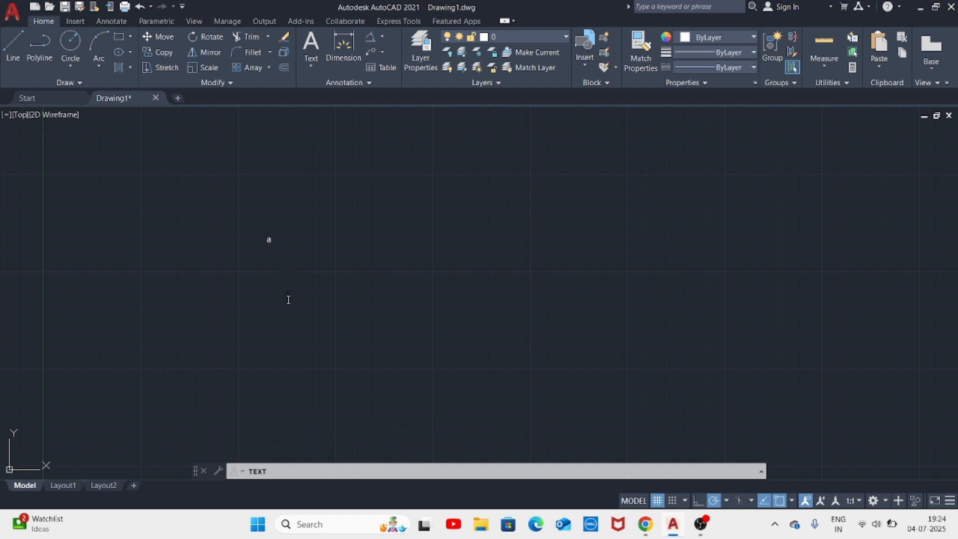
{"action": "type", "text": "c"}
{"action": "key", "text": "Return"}
{"action": "key", "text": "BackSpace"}
{"action": "key", "text": "Escape"}
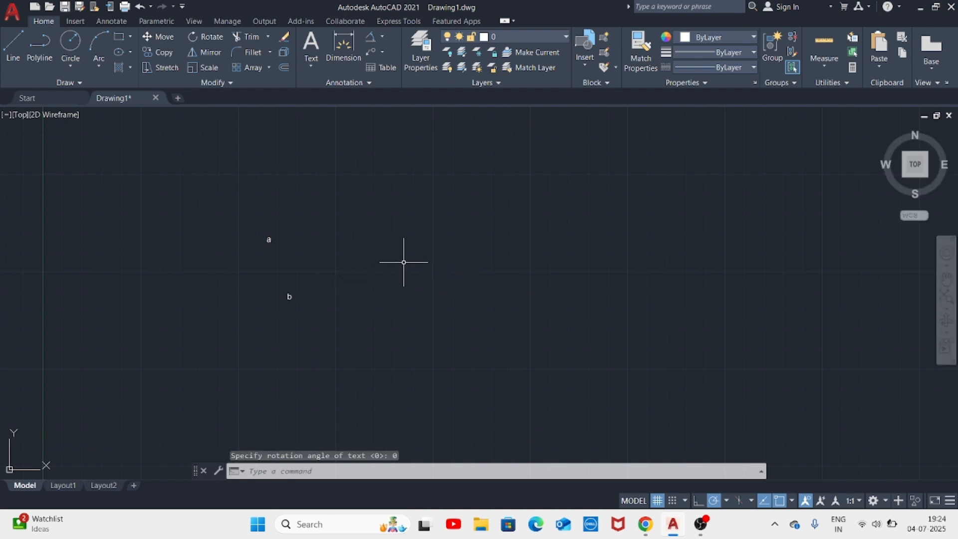
- Add the single-line texts "c" and "d" to the right of the existing letters, keeping the default height and rotation
{"action": "type", "text": "te"}
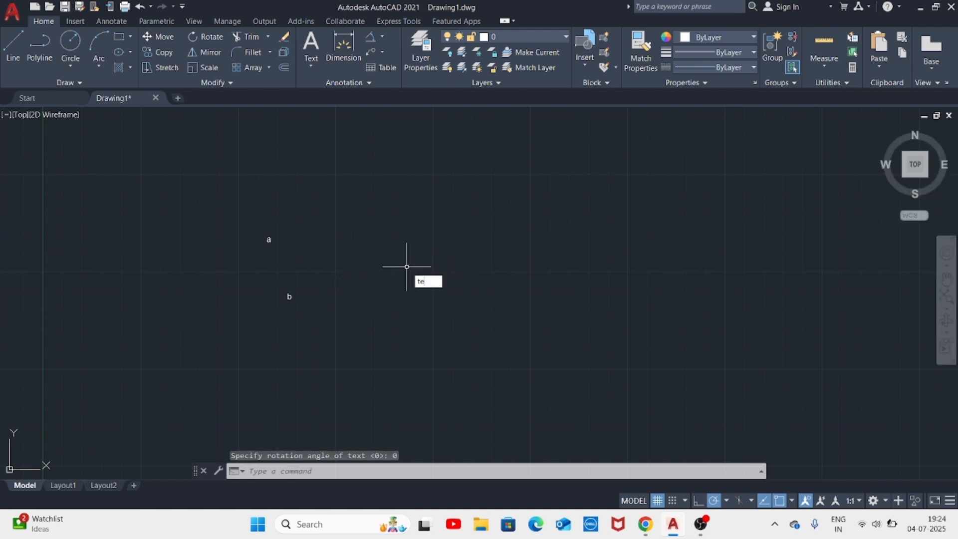
{"action": "type", "text": "xt"}
{"action": "key", "text": "Return"}
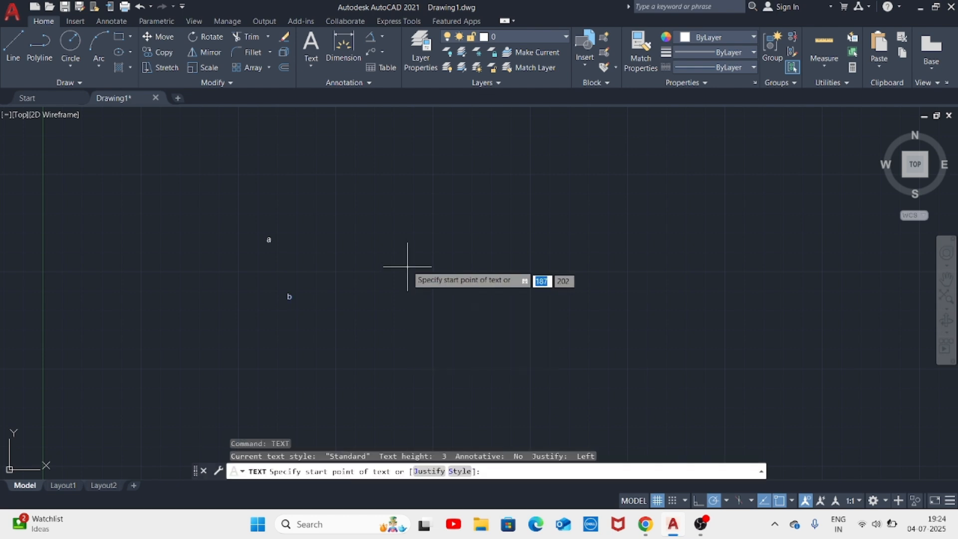
{"action": "left_click", "coordinate": [391, 265]}
{"action": "key", "text": "Return"}
{"action": "key", "text": "Return"}
{"action": "type", "text": "c"}
{"action": "left_click", "coordinate": [404, 192]}
{"action": "type", "text": "d"}
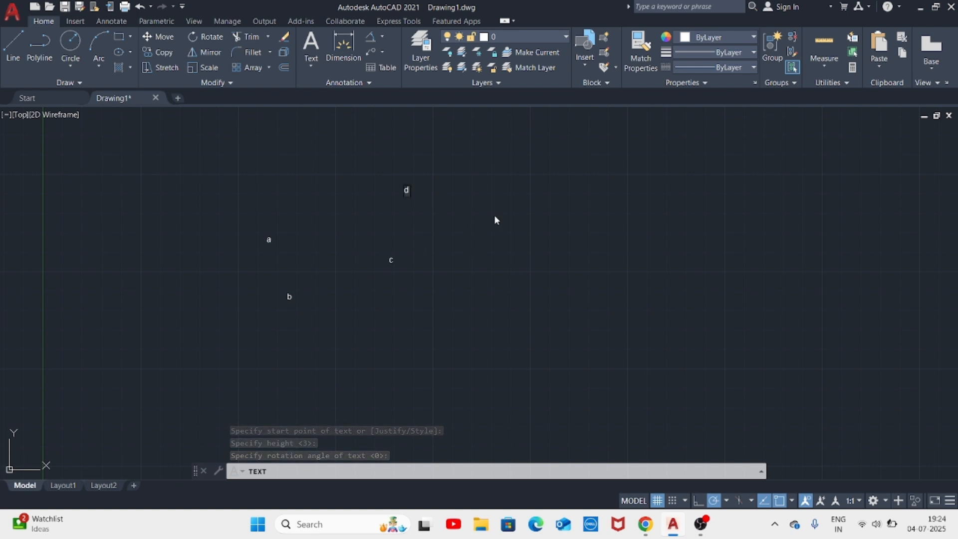
{"action": "left_click", "coordinate": [519, 220]}
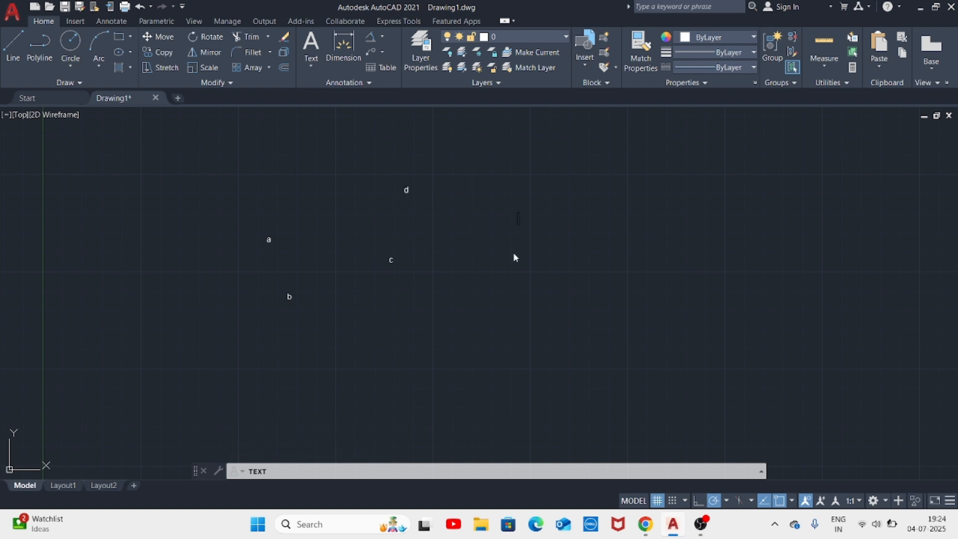
{"action": "key", "text": "Return"}
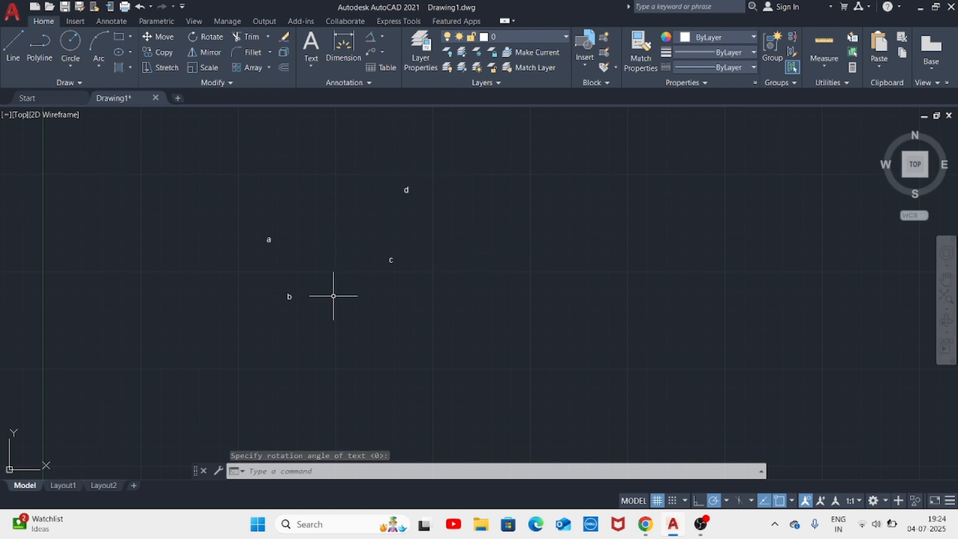
- Erase all four text letters a, b, c and d together
{"action": "left_click", "coordinate": [187, 141]}
{"action": "left_click", "coordinate": [508, 353]}
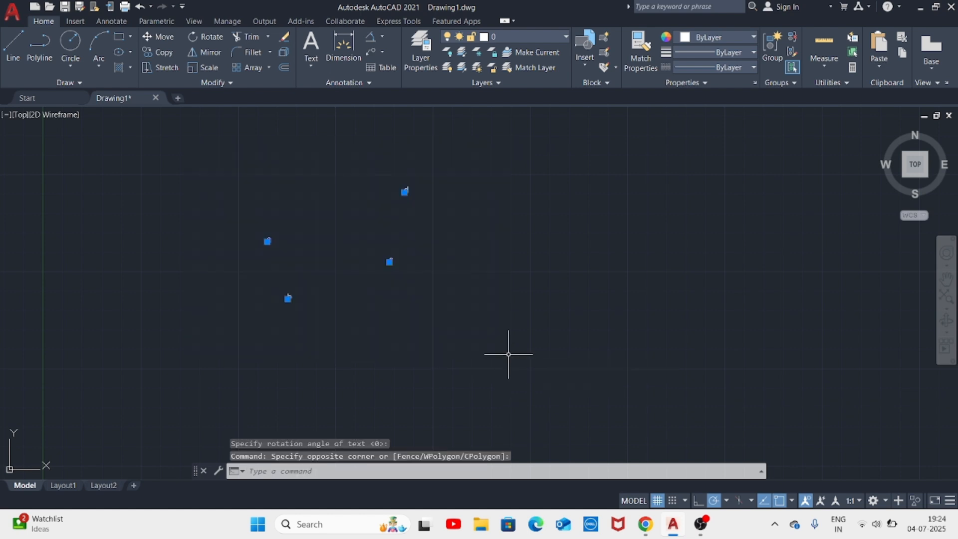
{"action": "key", "text": "Delete"}
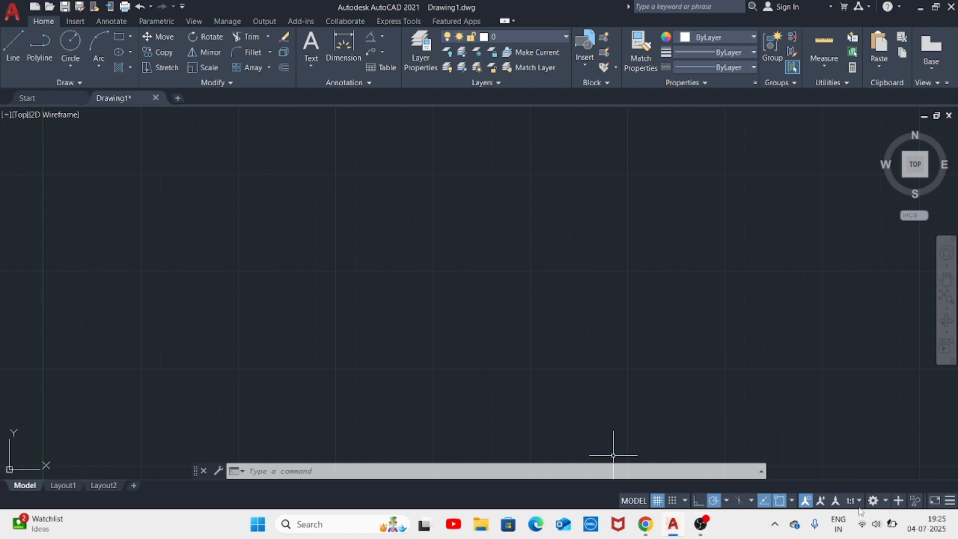
- Switch the workspace to 3D Modeling and back to Drafting & Annotation
{"action": "left_click", "coordinate": [886, 501]}
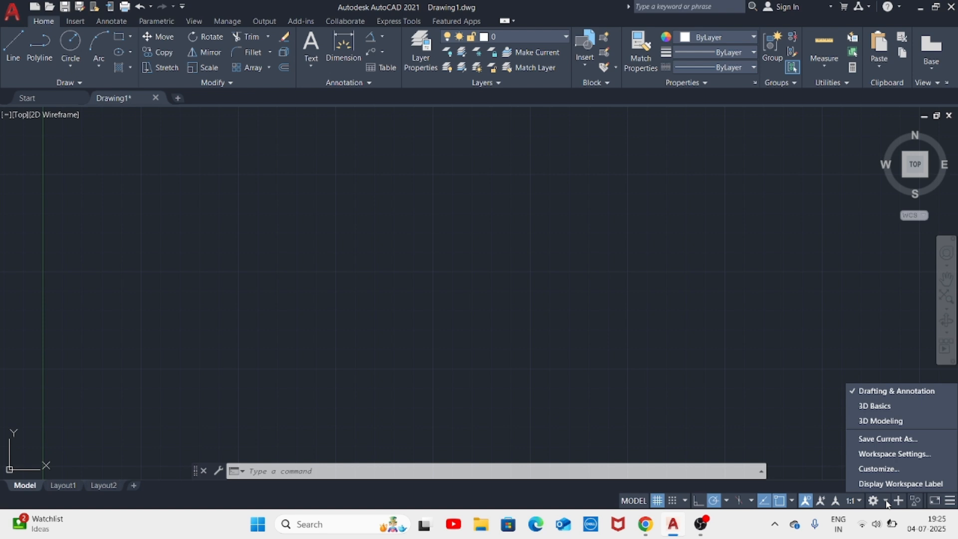
{"action": "left_click", "coordinate": [883, 422]}
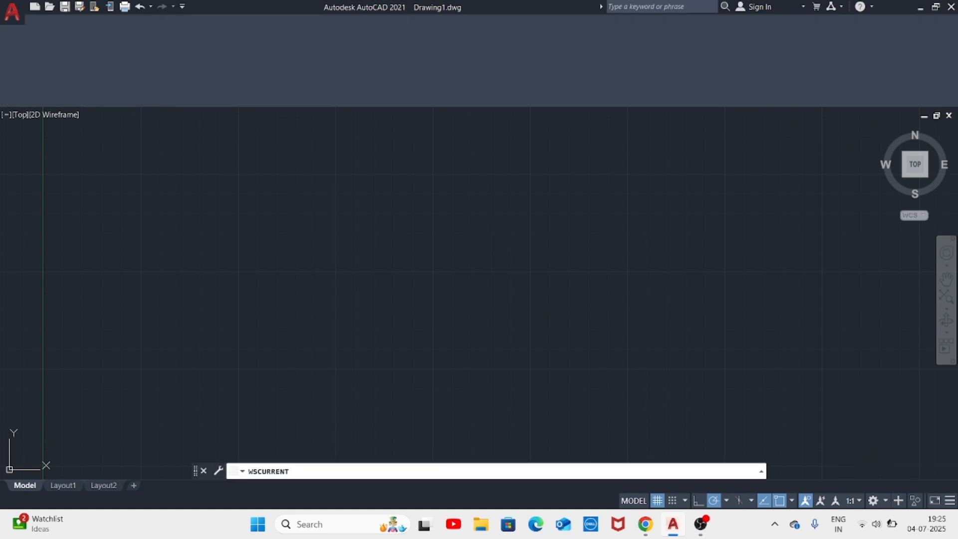
{"action": "left_click", "coordinate": [885, 502]}
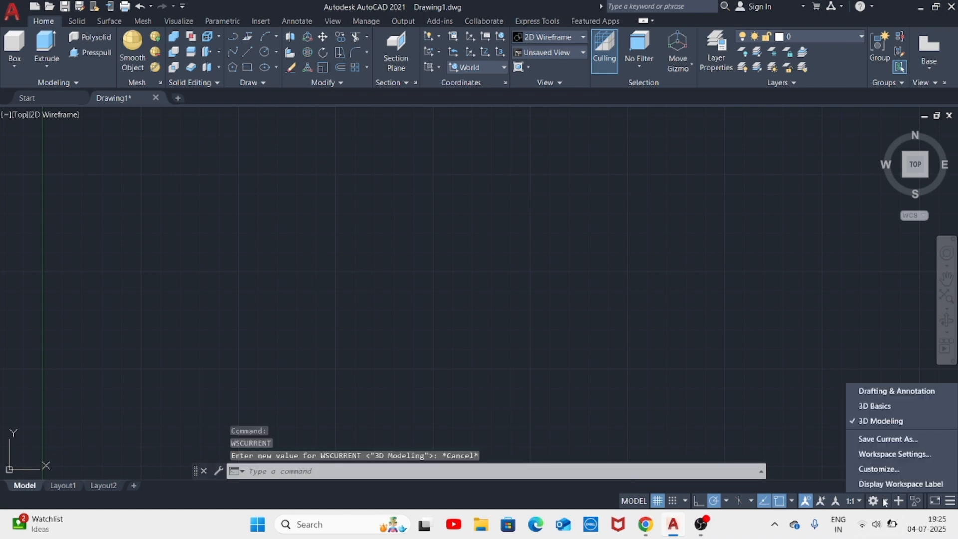
{"action": "left_click", "coordinate": [874, 391]}
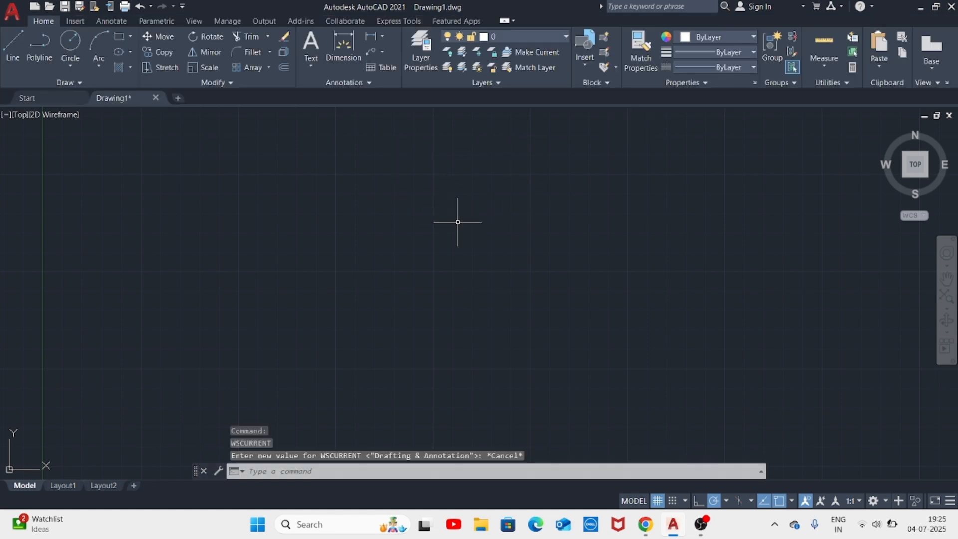
- Select all object snap modes in the drafting settings and apply them
{"action": "left_click", "coordinate": [792, 501]}
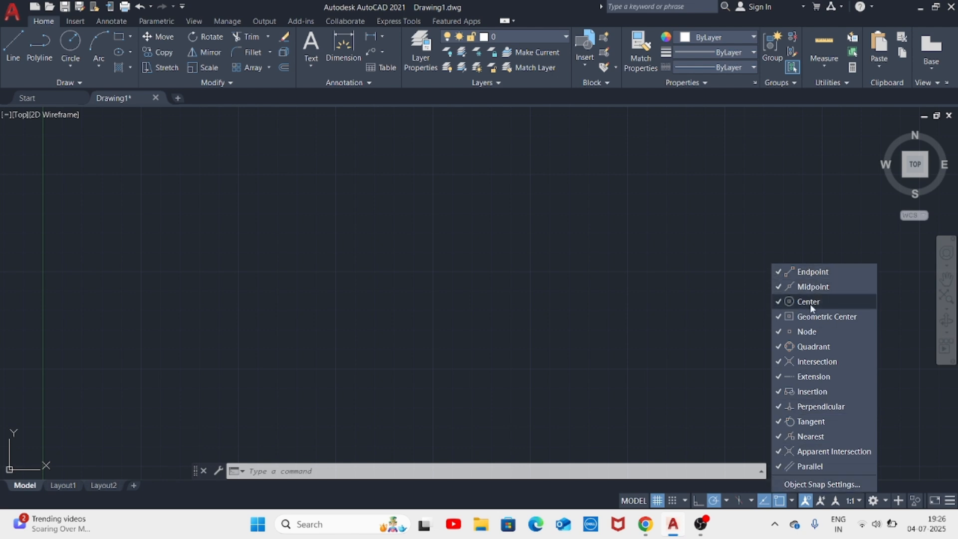
{"action": "left_click", "coordinate": [799, 485]}
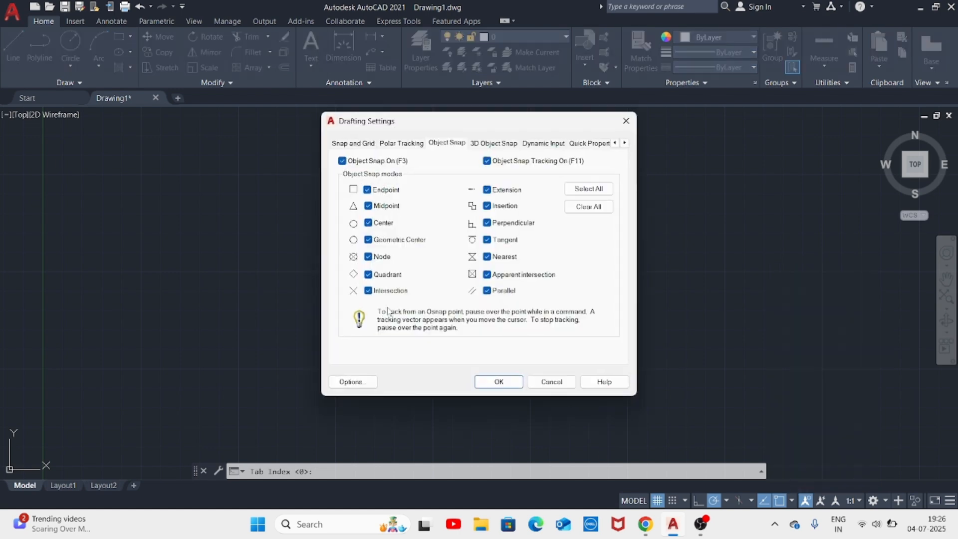
{"action": "left_click", "coordinate": [584, 190]}
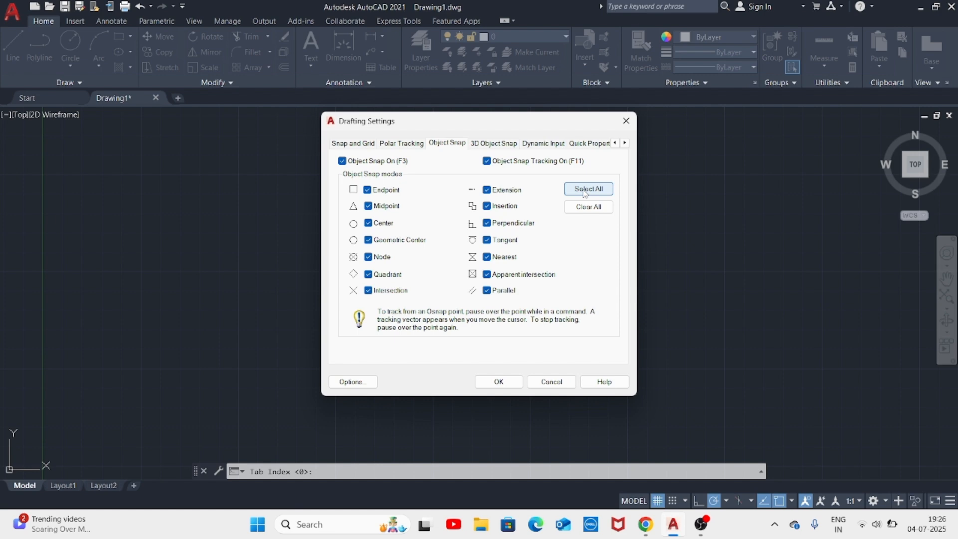
{"action": "left_click", "coordinate": [498, 381]}
- Draw a 5-sided polygon with the Edge option, using a horizontal base edge in the upper part of the drawing area
{"action": "left_click", "coordinate": [131, 37]}
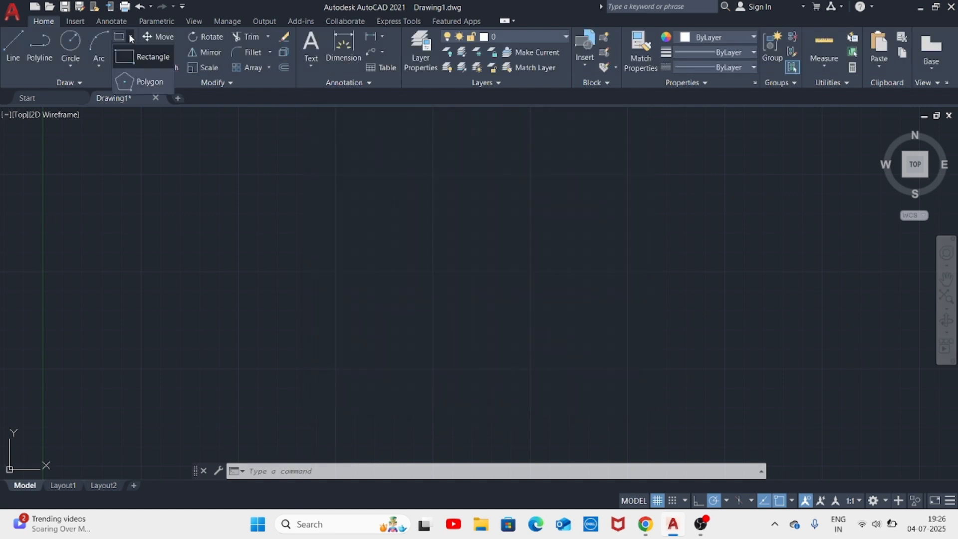
{"action": "left_click", "coordinate": [149, 91]}
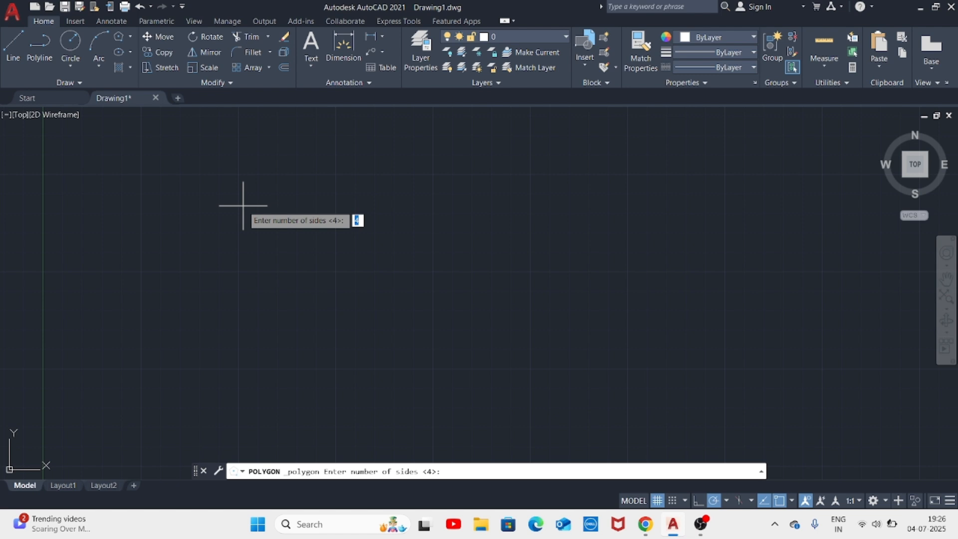
{"action": "type", "text": "5"}
{"action": "key", "text": "Return"}
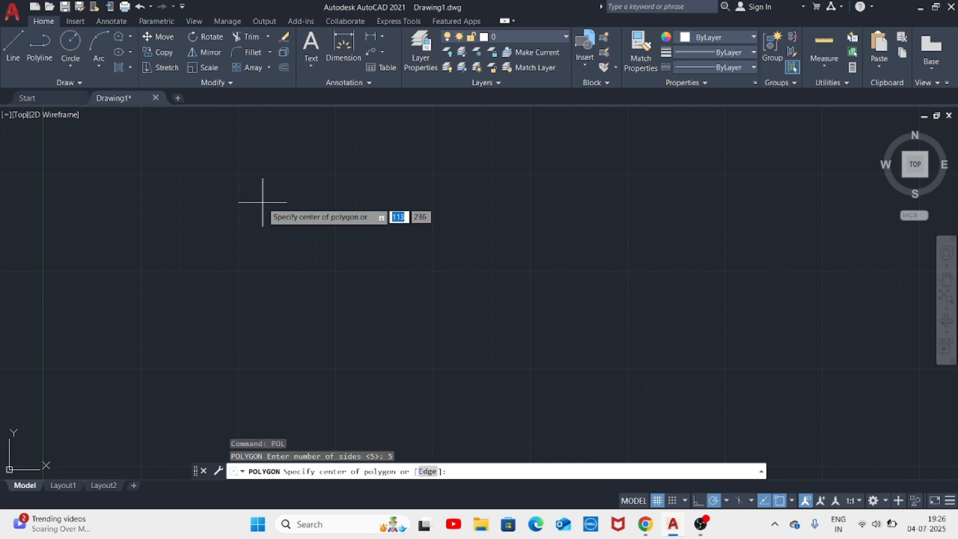
{"action": "type", "text": "e"}
{"action": "key", "text": "Return"}
{"action": "left_click", "coordinate": [278, 217]}
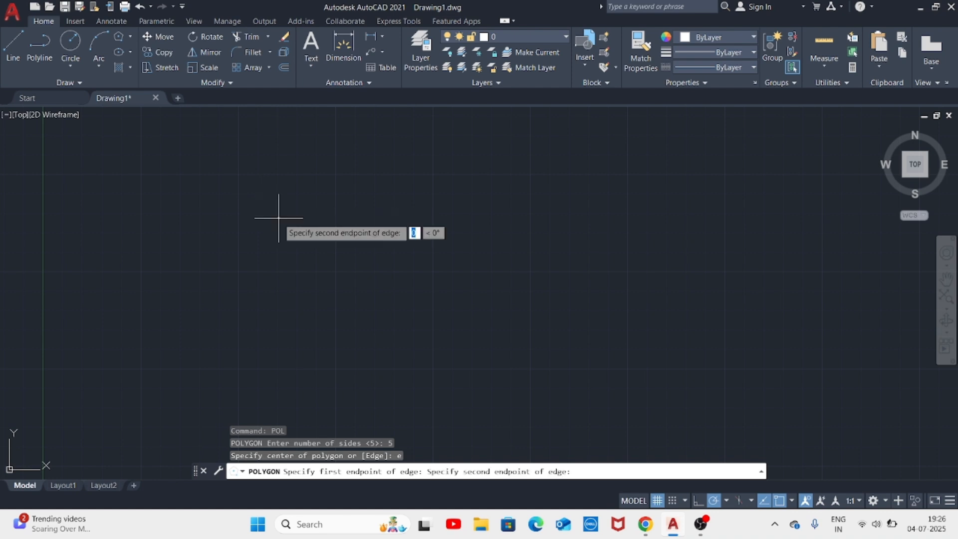
{"action": "left_click", "coordinate": [375, 217]}
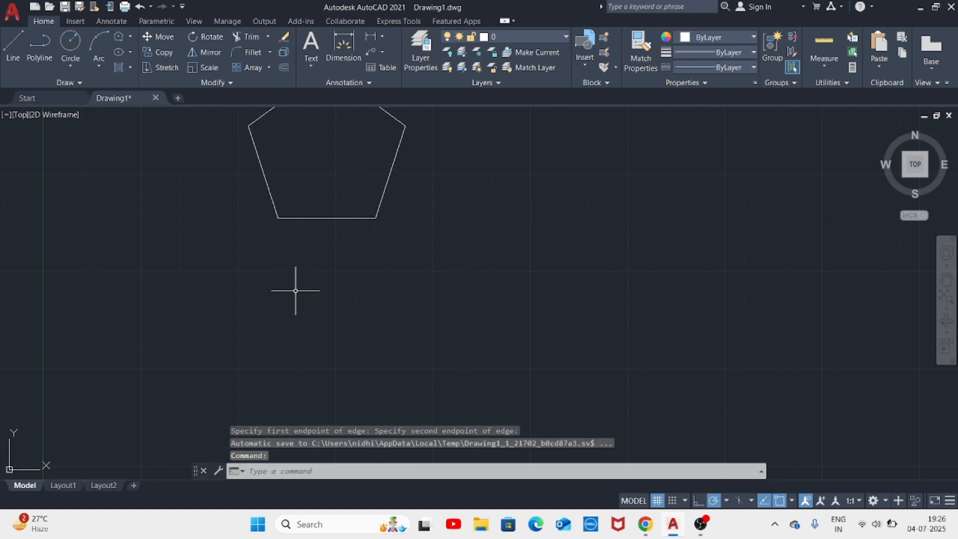
- Erase the pentagon from the drawing
{"action": "middle_click_drag", "start_coordinate": [359, 265], "coordinate": [369, 350]}
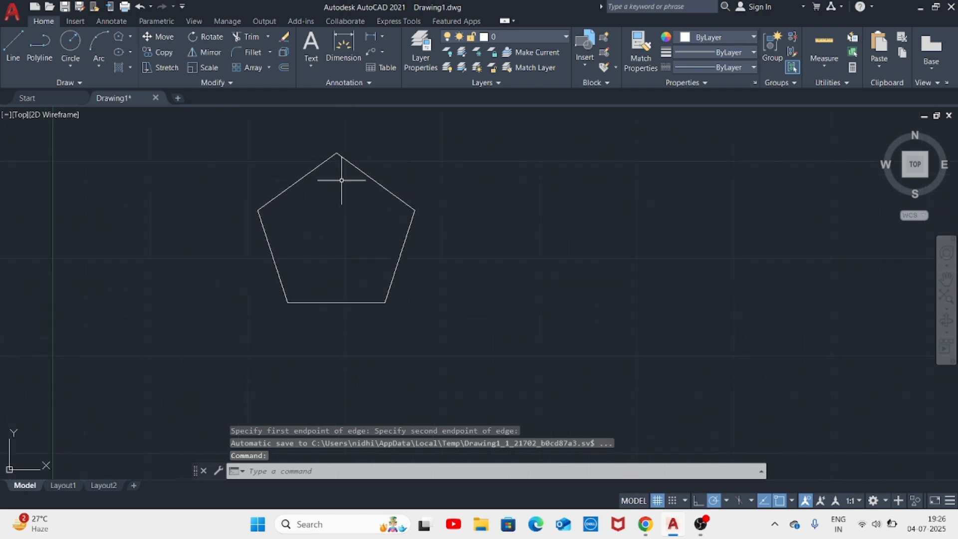
{"action": "left_click", "coordinate": [318, 167]}
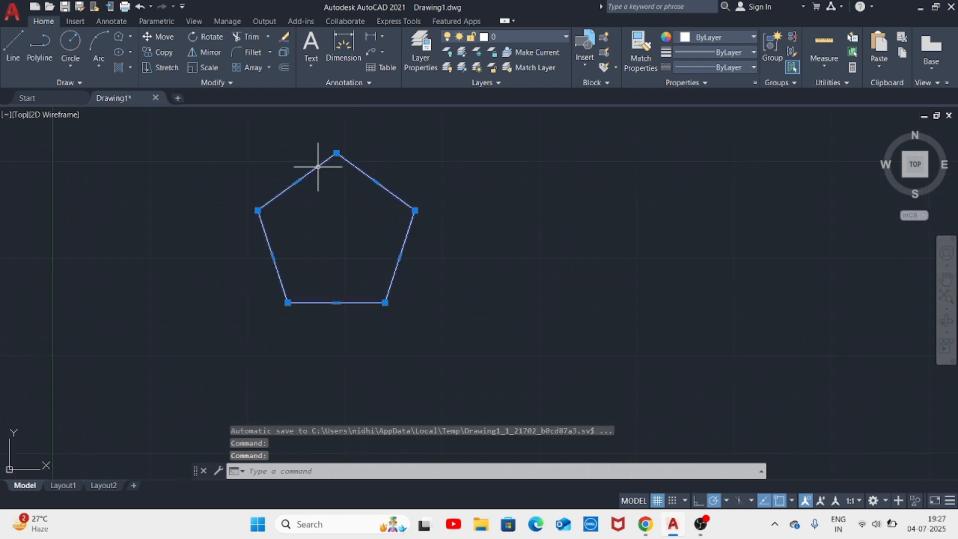
{"action": "key", "text": "Delete"}
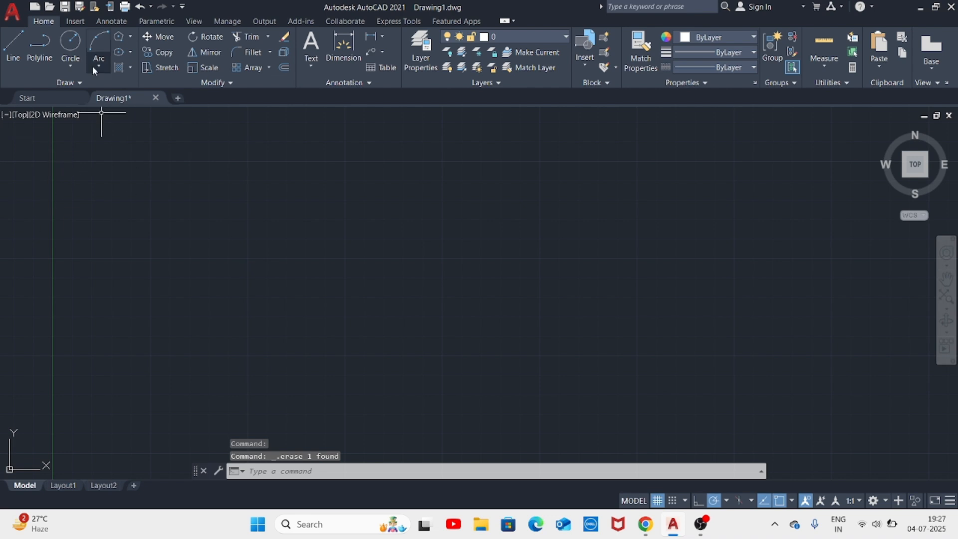